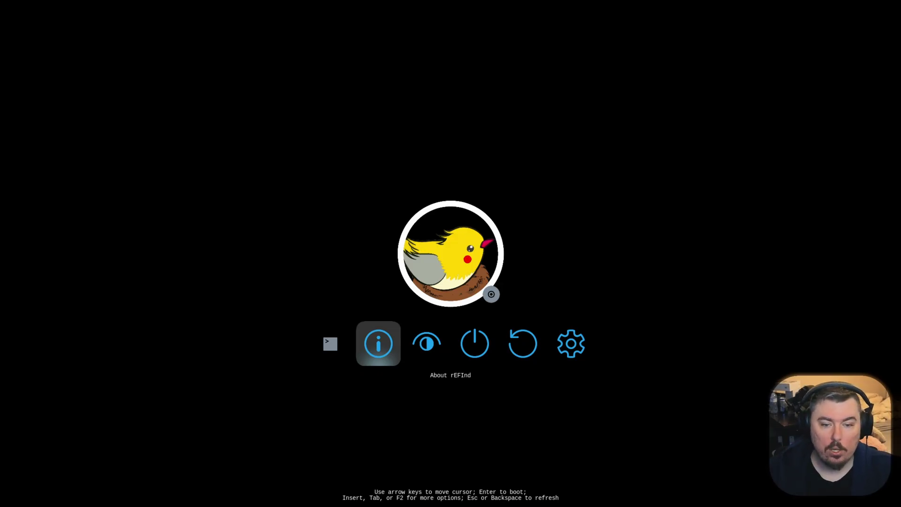
# - Boot the PikaOS live image from the rEFInd boot menu
pyautogui.press('Up')
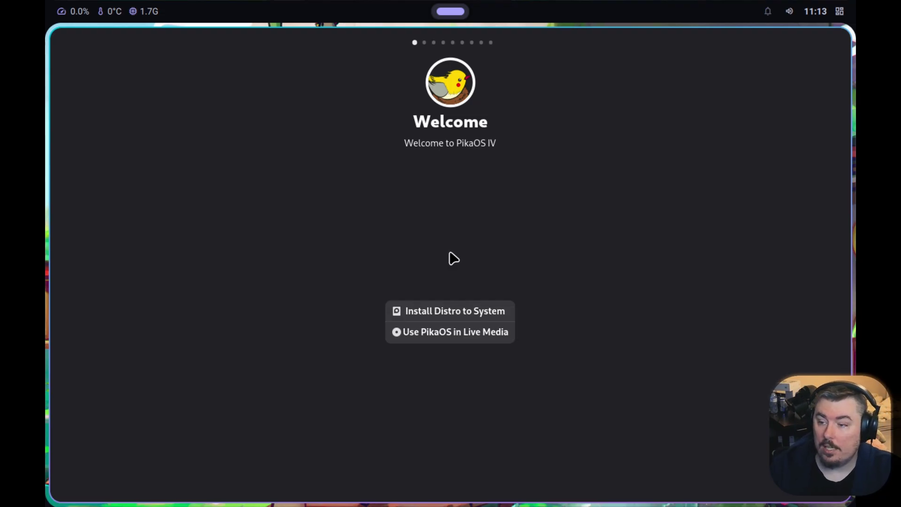
# - Start installing PikaOS, keep English (US) language and accept the licence agreement
pyautogui.click(439, 311)
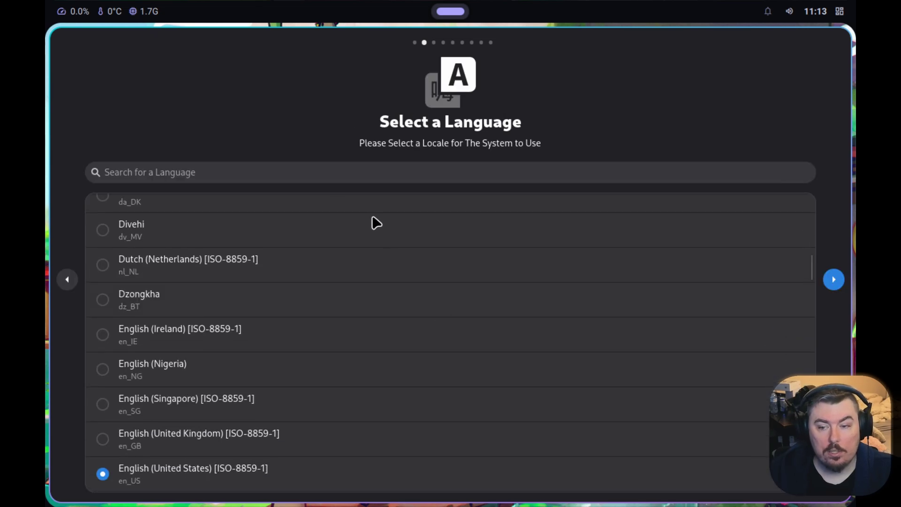
pyautogui.click(833, 283)
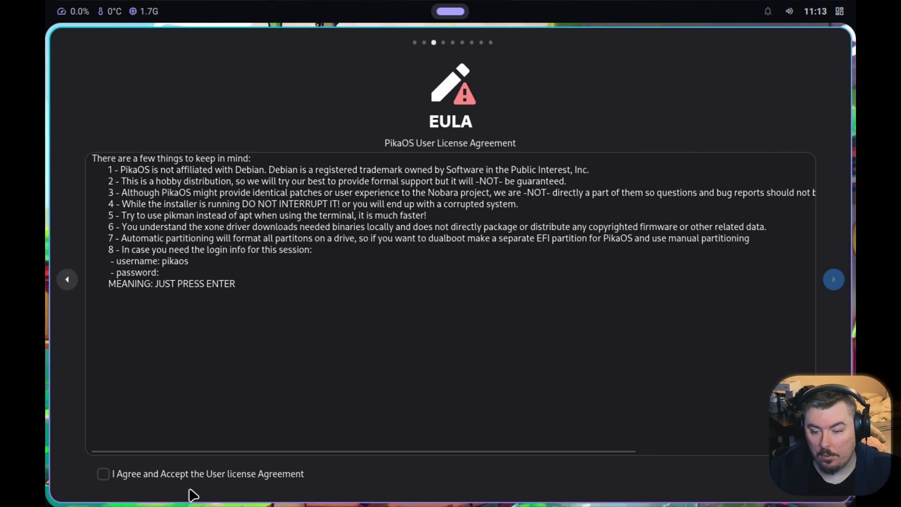
pyautogui.click(194, 475)
pyautogui.click(833, 282)
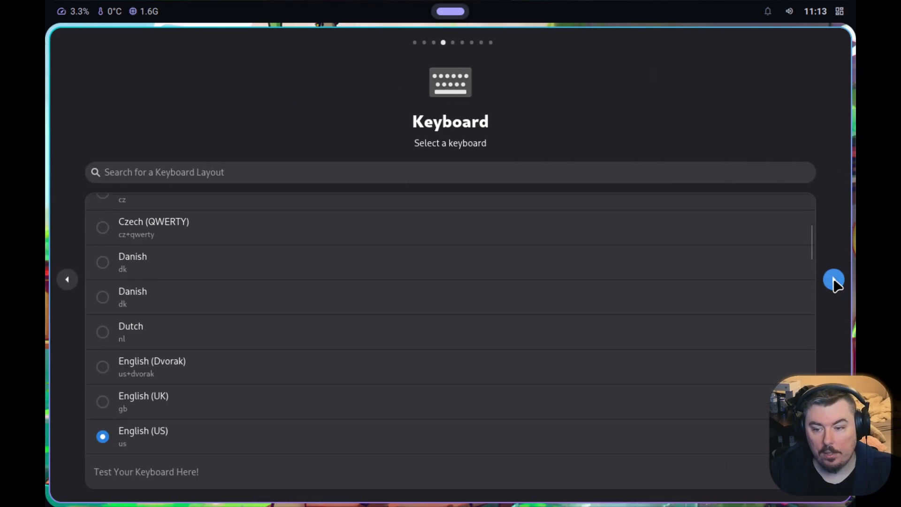
# - Review the licence again, then keep English (US) keyboard and America/New_York time zone
pyautogui.click(62, 282)
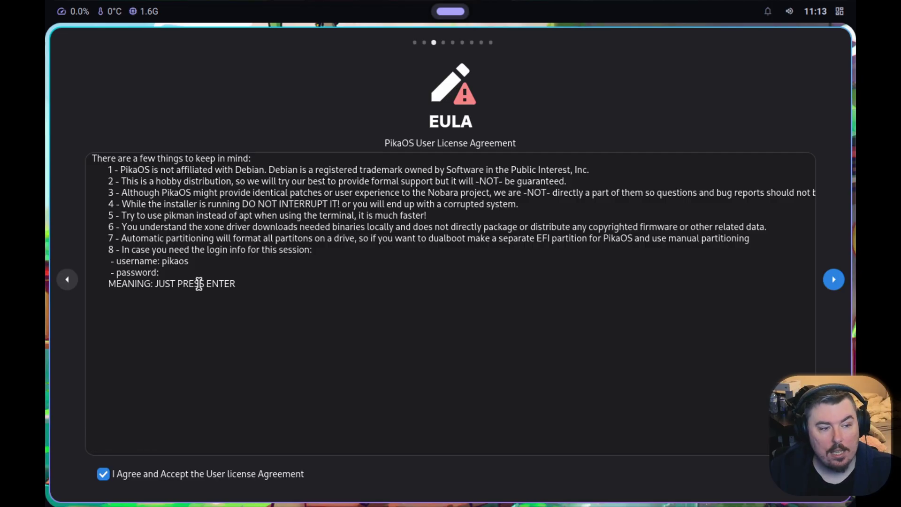
pyautogui.moveTo(590, 454); pyautogui.dragTo(272, 424)
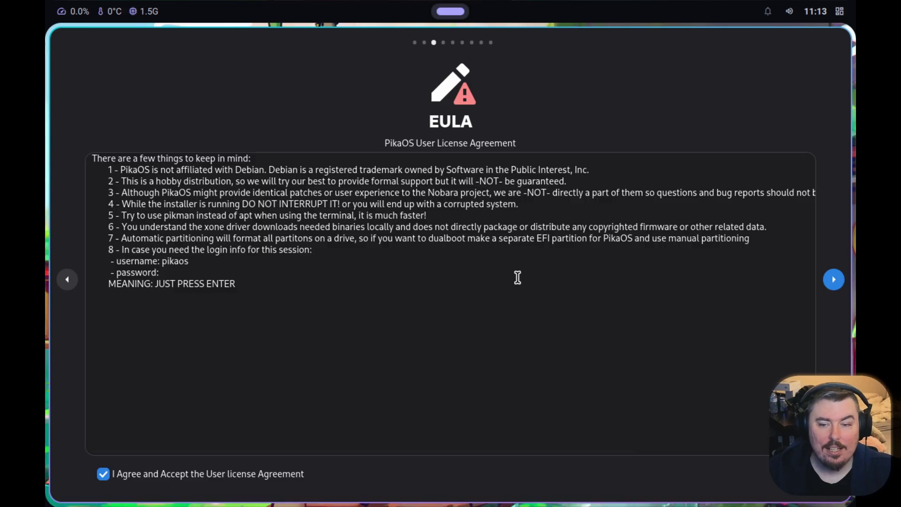
pyautogui.click(836, 280)
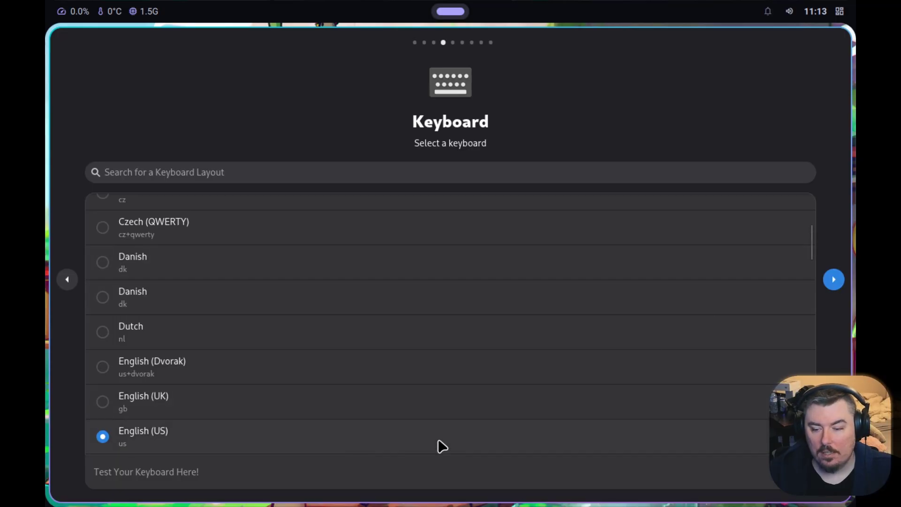
pyautogui.click(834, 287)
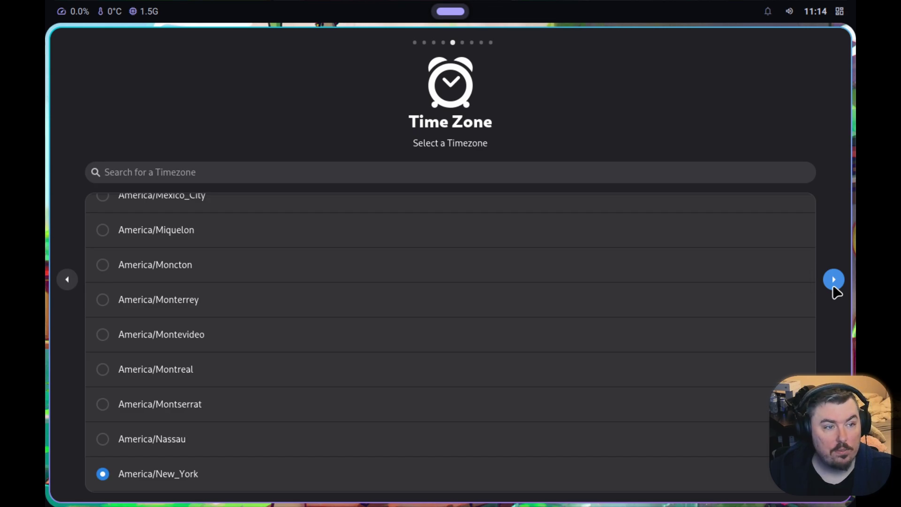
pyautogui.click(835, 291)
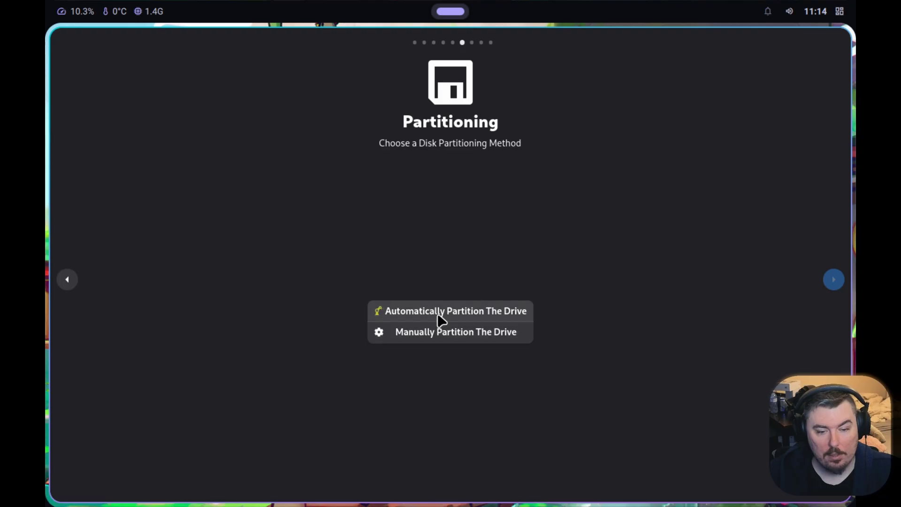
# - Choose automatic partitioning on the vda 107.37 GB disk and bring up its advanced options
pyautogui.click(447, 332)
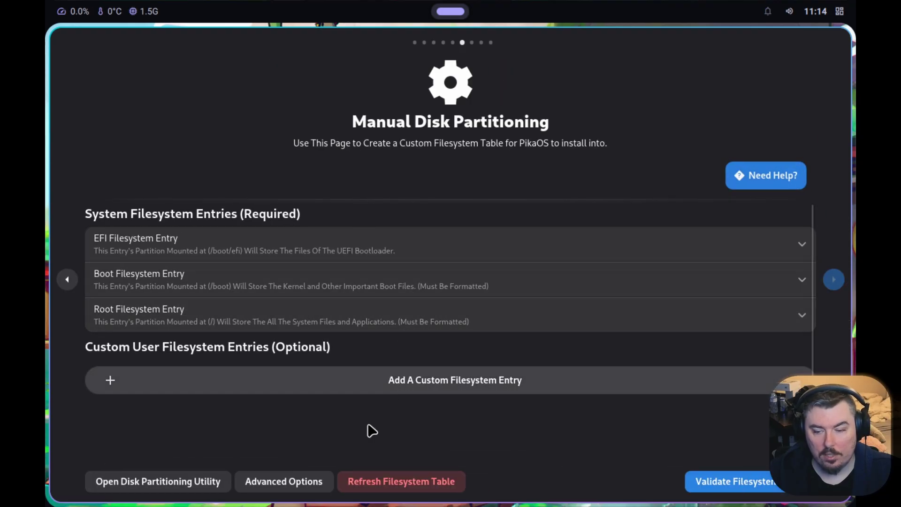
pyautogui.click(66, 280)
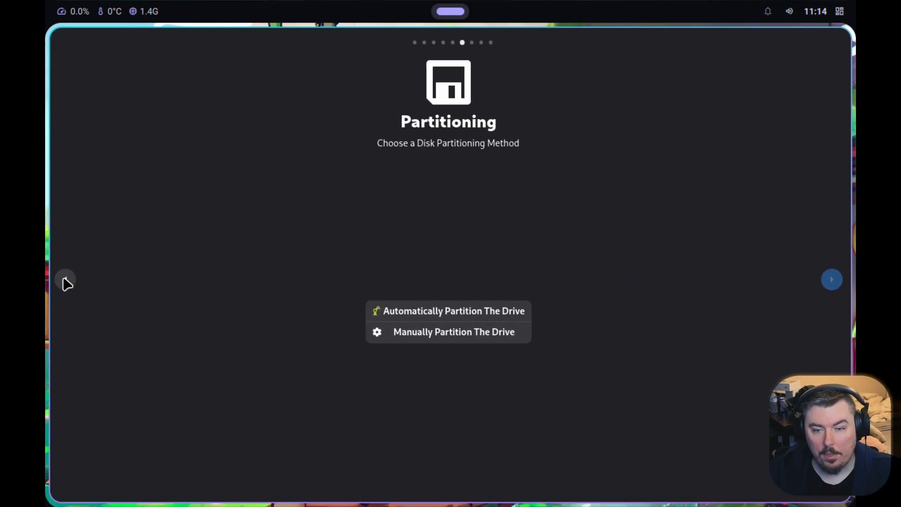
pyautogui.click(483, 310)
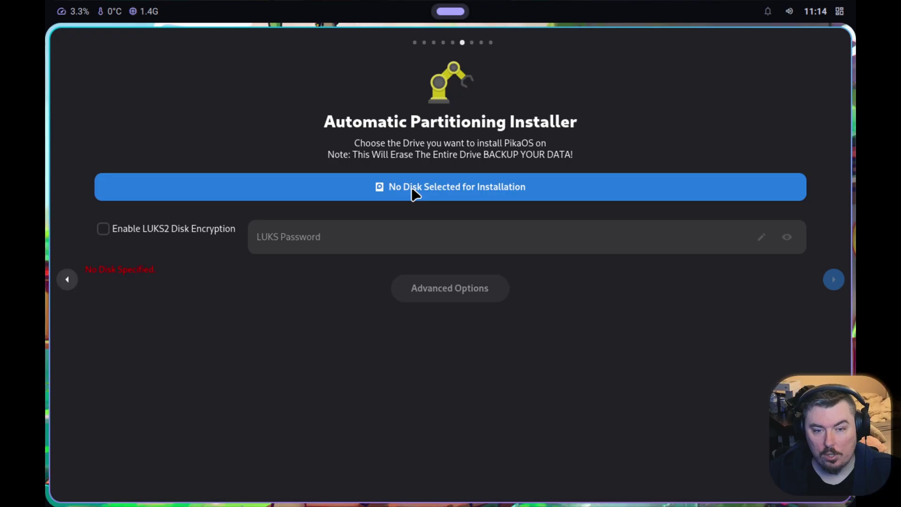
pyautogui.click(411, 189)
pyautogui.click(357, 258)
pyautogui.click(468, 426)
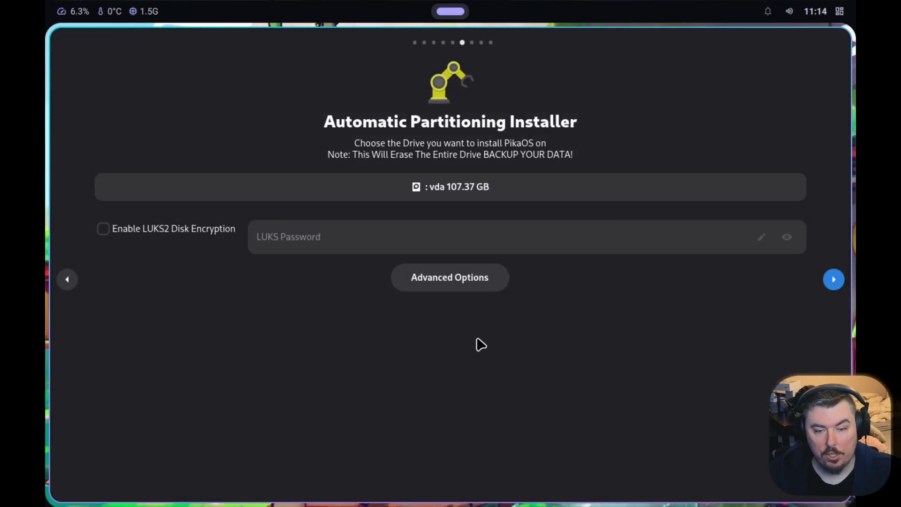
pyautogui.click(473, 281)
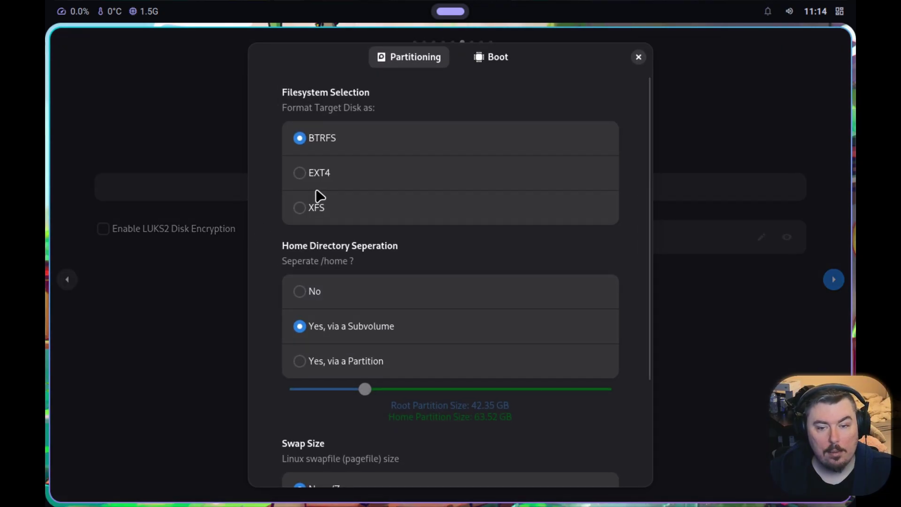
# - Format the disk as XFS with no separate /home partition
pyautogui.click(301, 208)
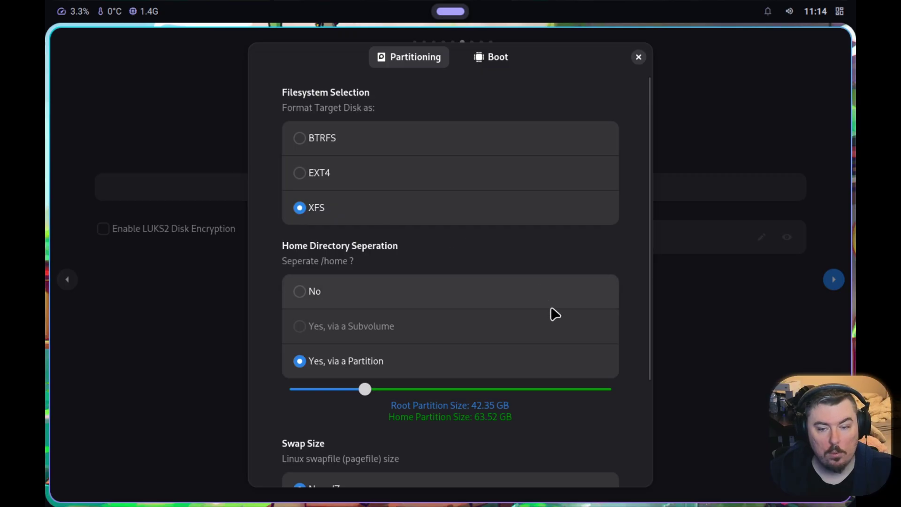
pyautogui.scroll(-3, 489, 279)
pyautogui.click(299, 197)
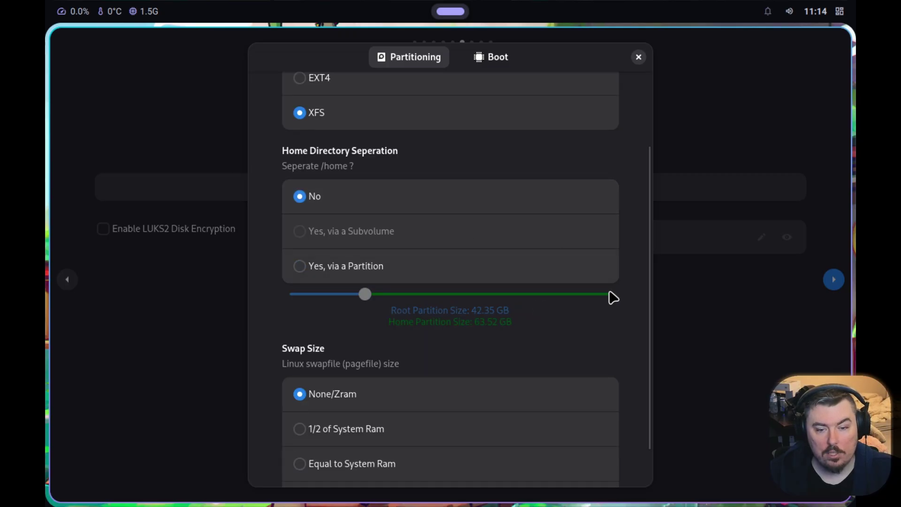
pyautogui.scroll(-1, 588, 352)
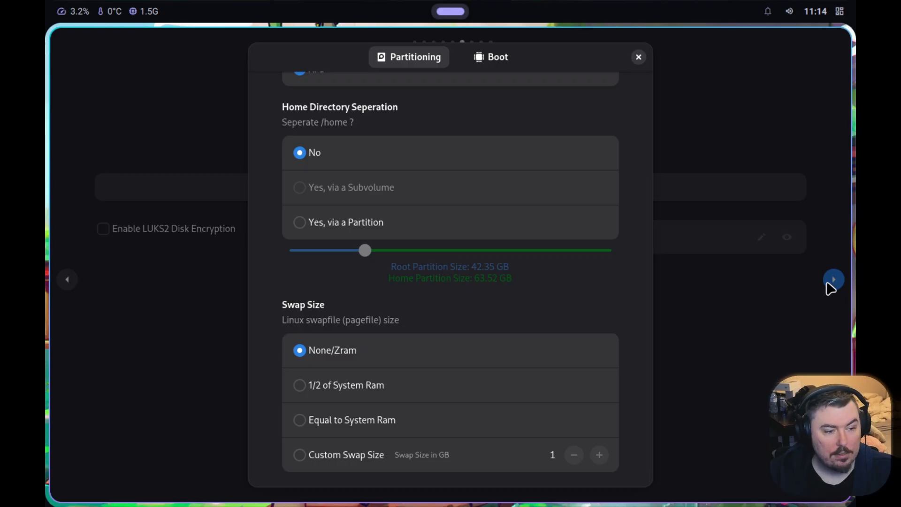
# - Enable BOOTX64 mode and set the rEFInd boot timeout to 15 seconds
pyautogui.click(493, 57)
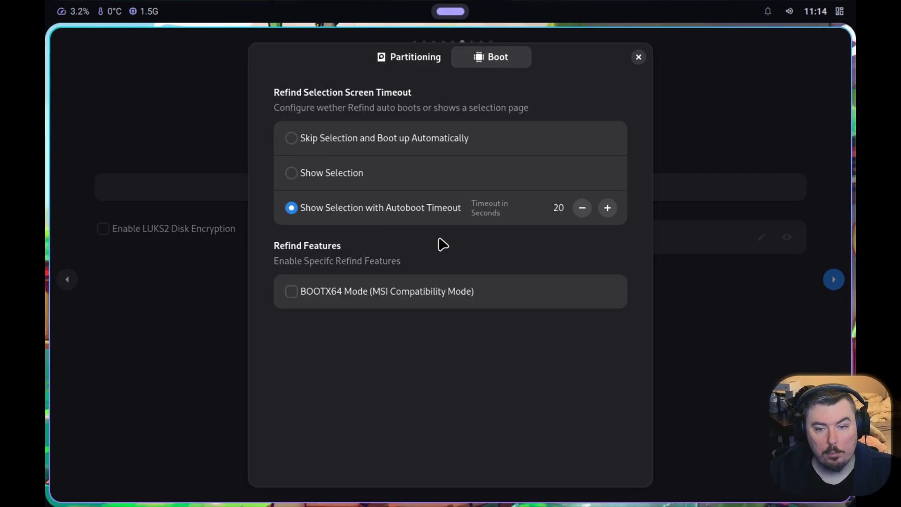
pyautogui.click(410, 297)
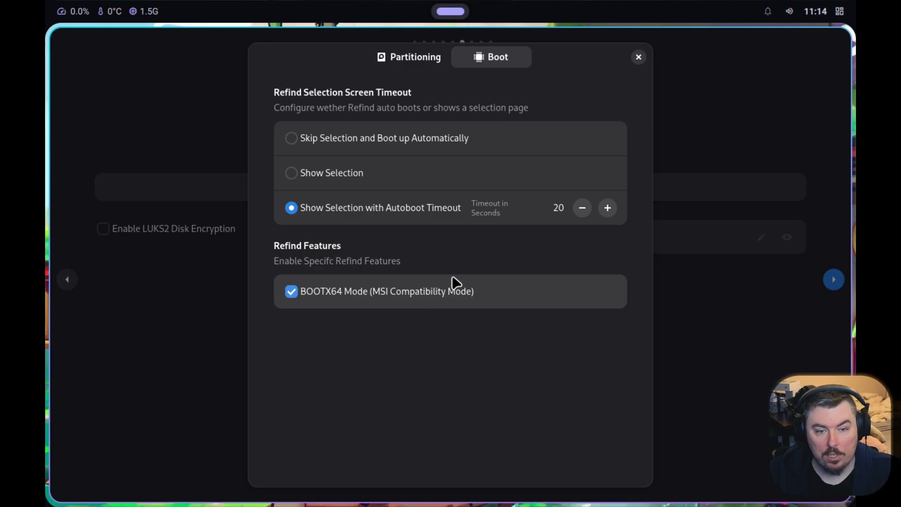
pyautogui.click(583, 208)
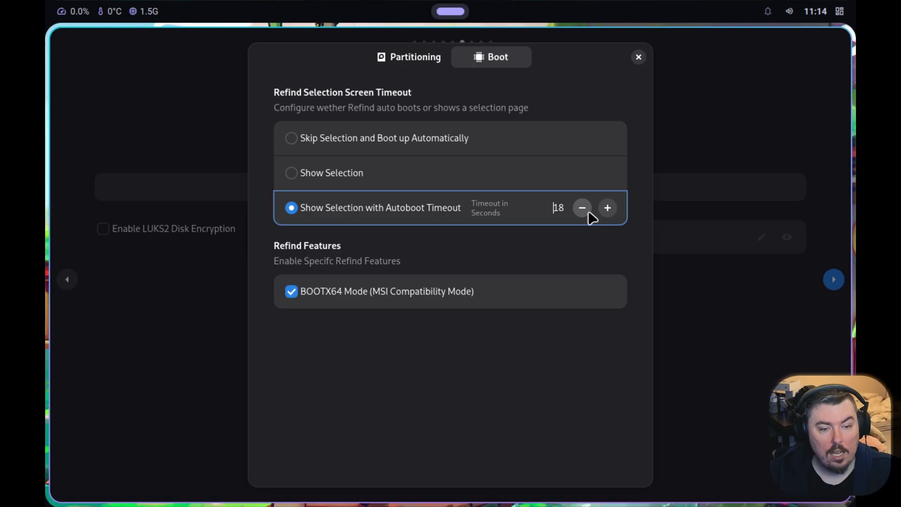
pyautogui.click(583, 208)
pyautogui.click(582, 208)
pyautogui.click(583, 208)
pyautogui.click(582, 208)
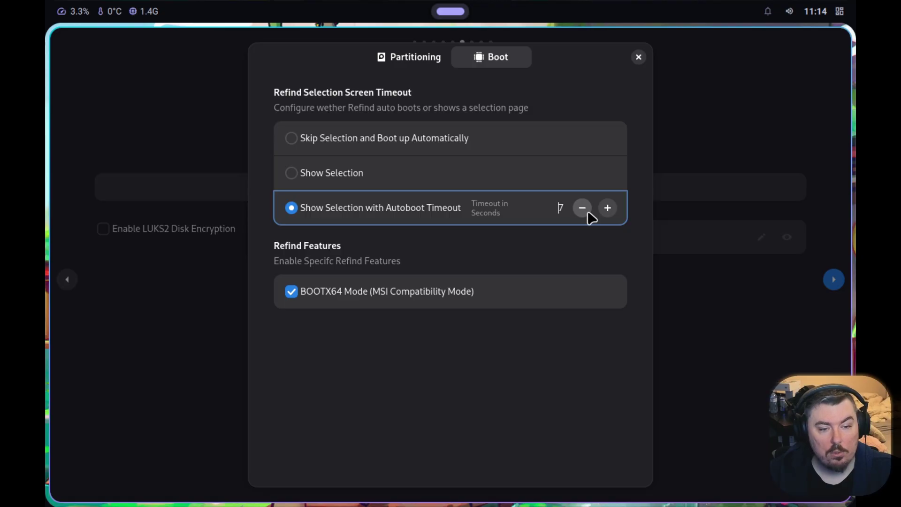
pyautogui.click(582, 208)
pyautogui.click(583, 208)
pyautogui.click(582, 208)
pyautogui.click(583, 208)
pyautogui.click(610, 212)
pyautogui.click(609, 212)
pyautogui.click(609, 212)
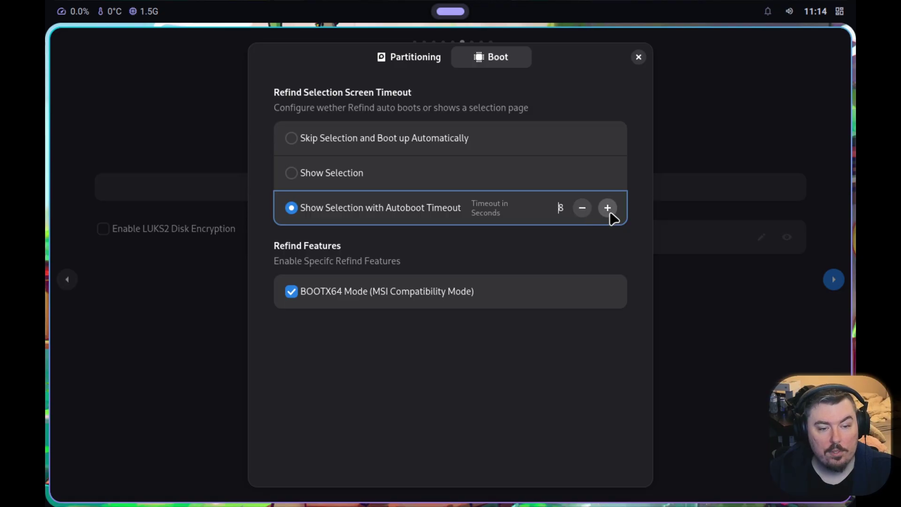
pyautogui.click(609, 212)
pyautogui.click(609, 212)
pyautogui.click(609, 212)
pyautogui.click(609, 213)
pyautogui.click(607, 213)
pyautogui.click(606, 216)
pyautogui.click(606, 216)
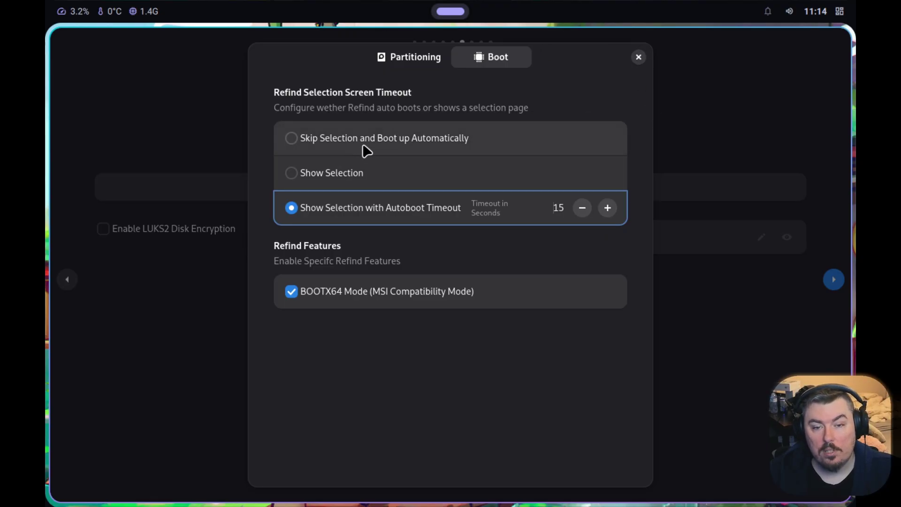
pyautogui.click(639, 57)
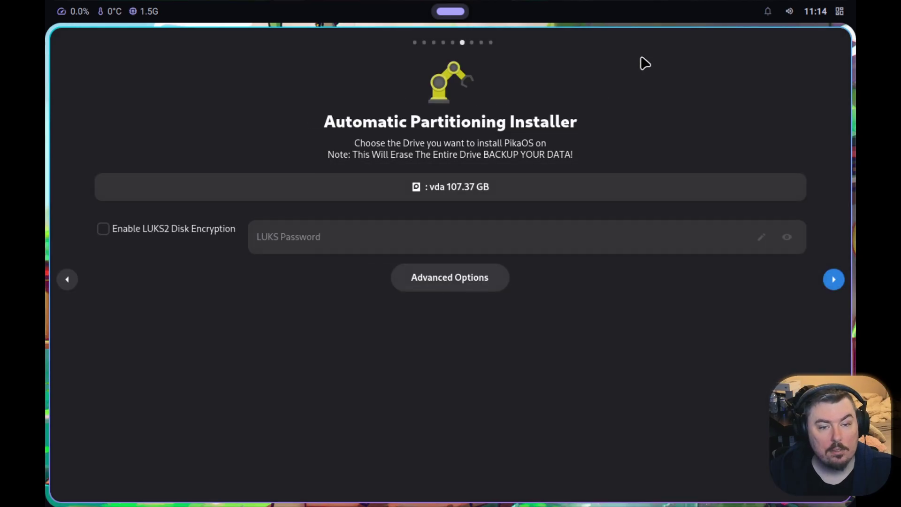
# - Advance to the Installation Summary listing English (US), America/New_York and XFS on vda
pyautogui.click(834, 280)
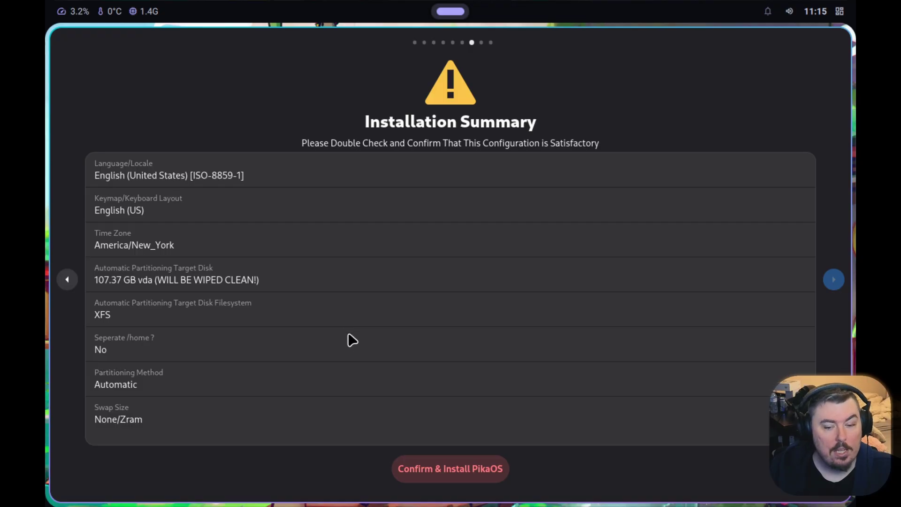
# - Confirm and install PikaOS, then switch the VM viewer to fullscreen
pyautogui.click(447, 478)
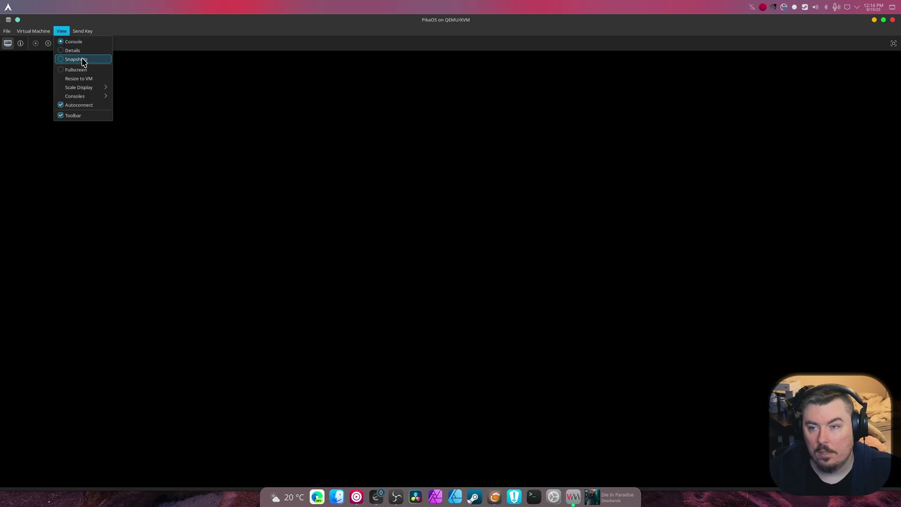
pyautogui.click(75, 69)
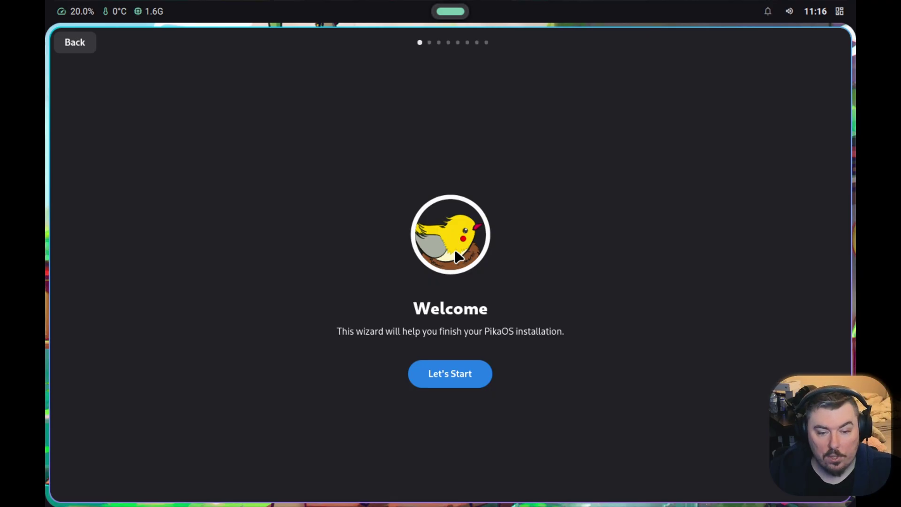
# - Begin First Setup and check the top-bar dashboard until the Internet page shows connected
pyautogui.click(456, 369)
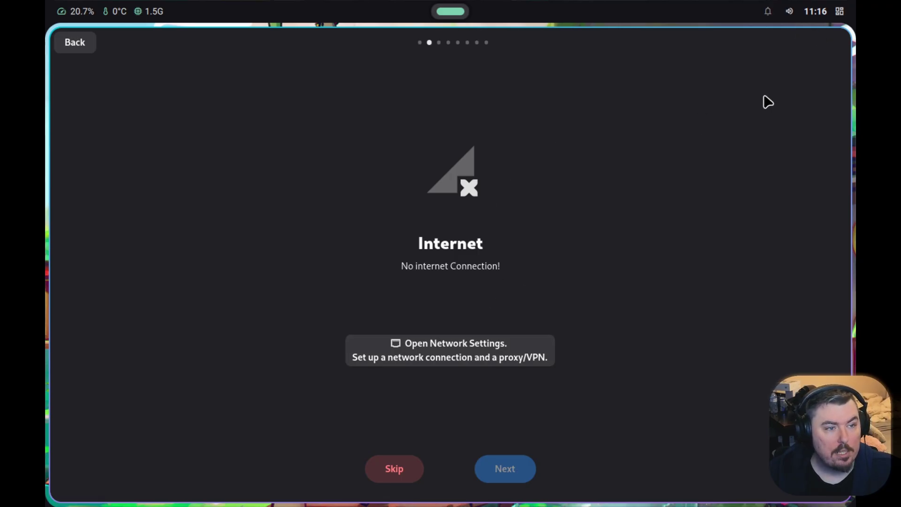
pyautogui.click(840, 12)
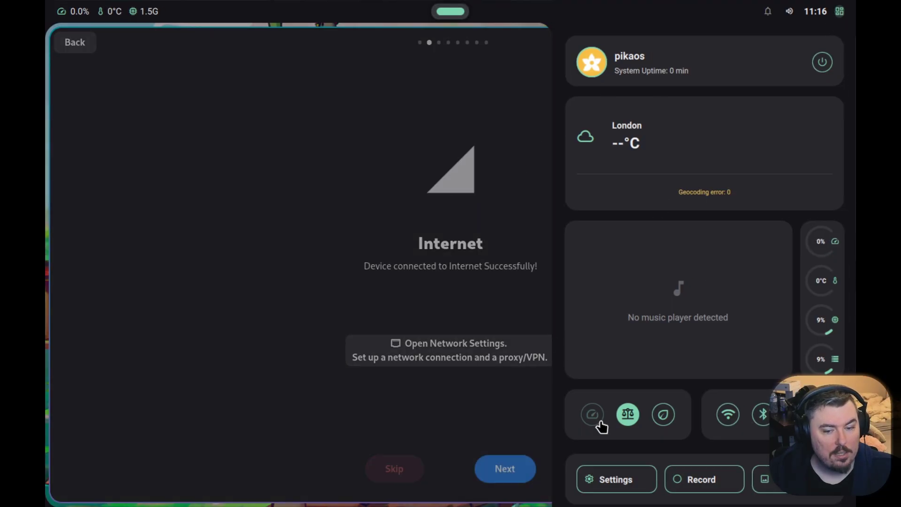
pyautogui.click(459, 239)
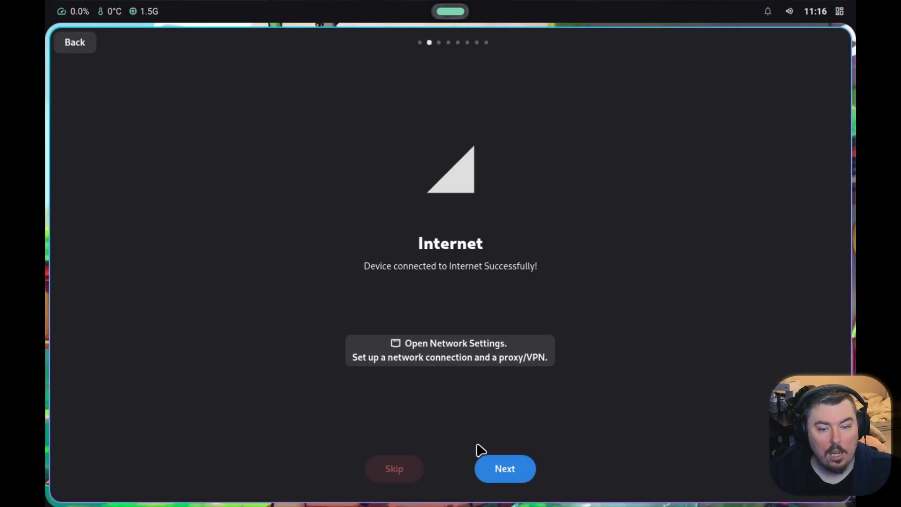
# - Create the user account with the user's name, hostname PikaPika and a confirmed password
pyautogui.click(515, 467)
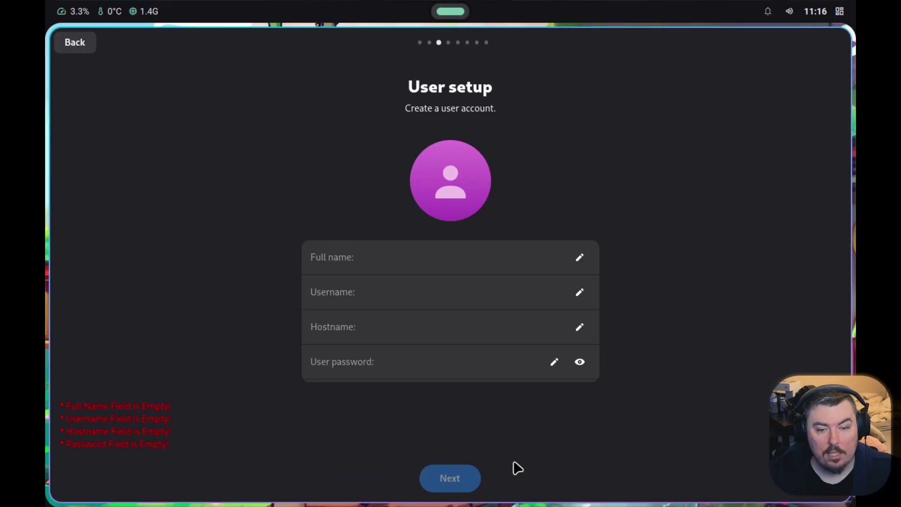
pyautogui.click(364, 262)
pyautogui.write('matt')
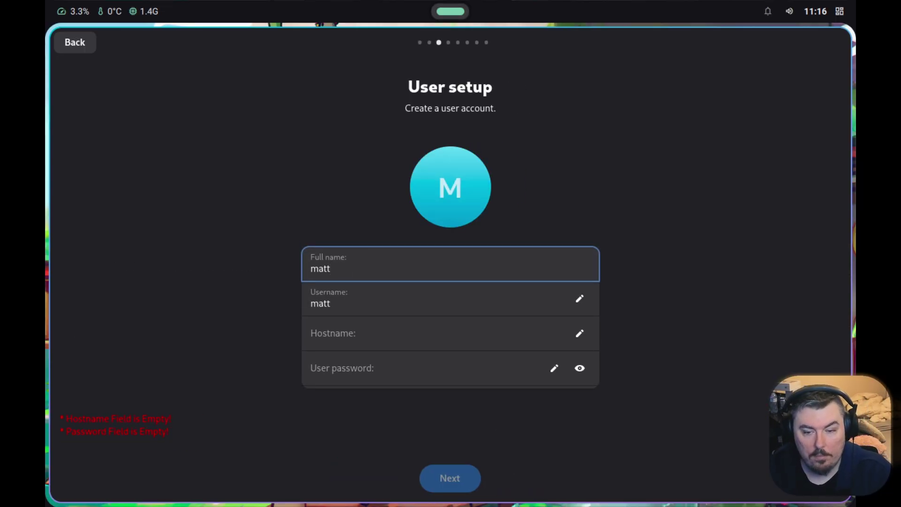
pyautogui.press('Tab')
pyautogui.press('Tab')
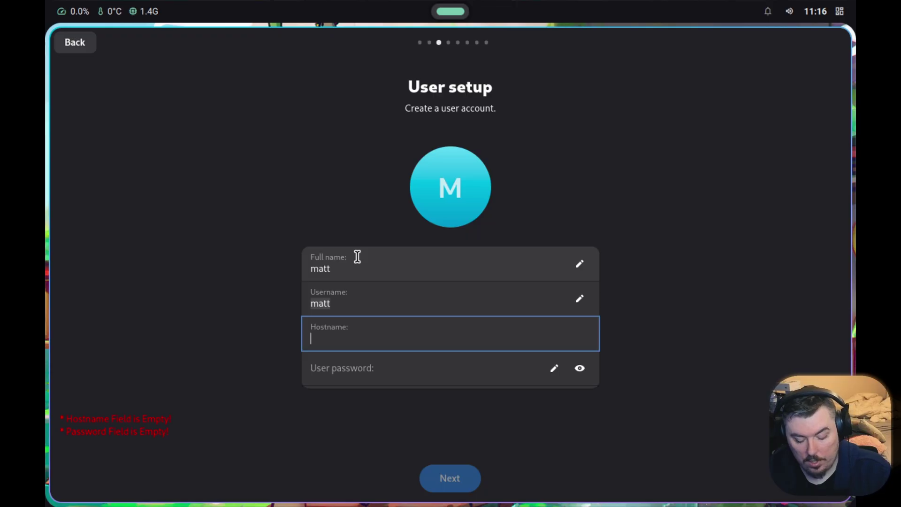
pyautogui.write('PikaPika')
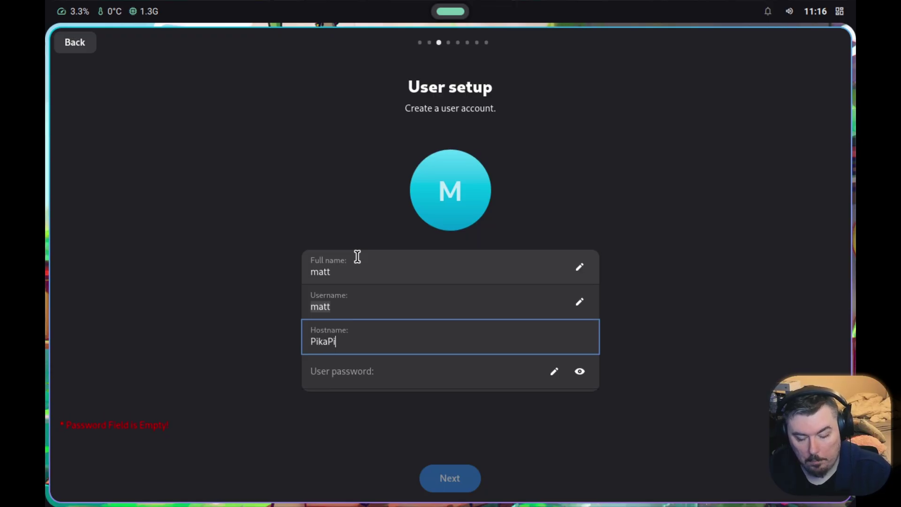
pyautogui.click(339, 376)
pyautogui.write('a')
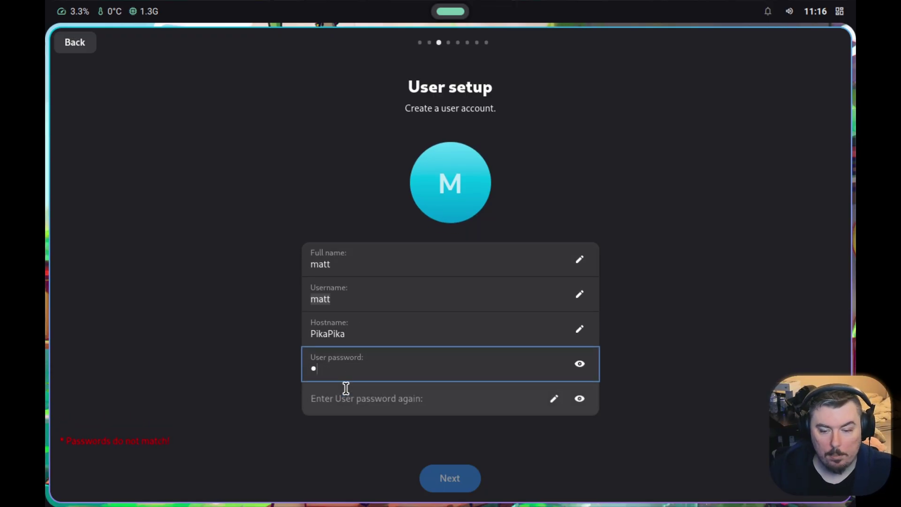
pyautogui.click(349, 393)
pyautogui.write('a')
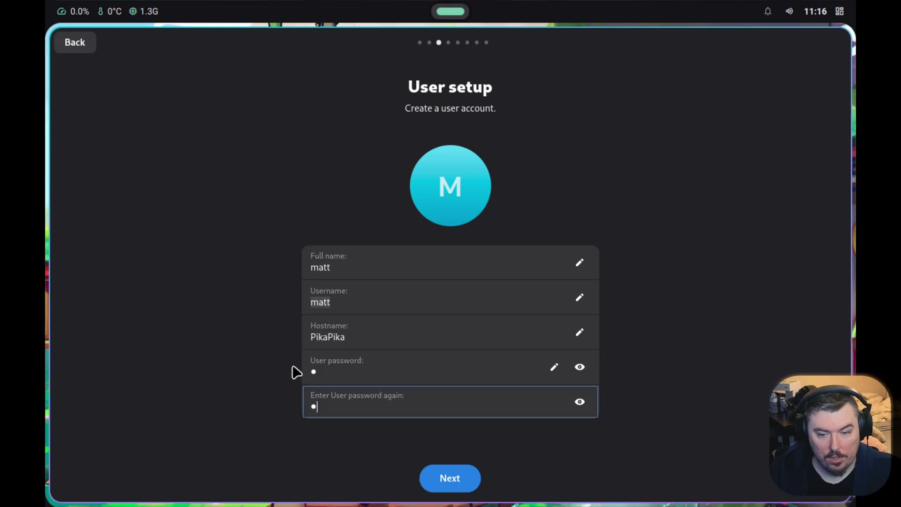
pyautogui.click(468, 468)
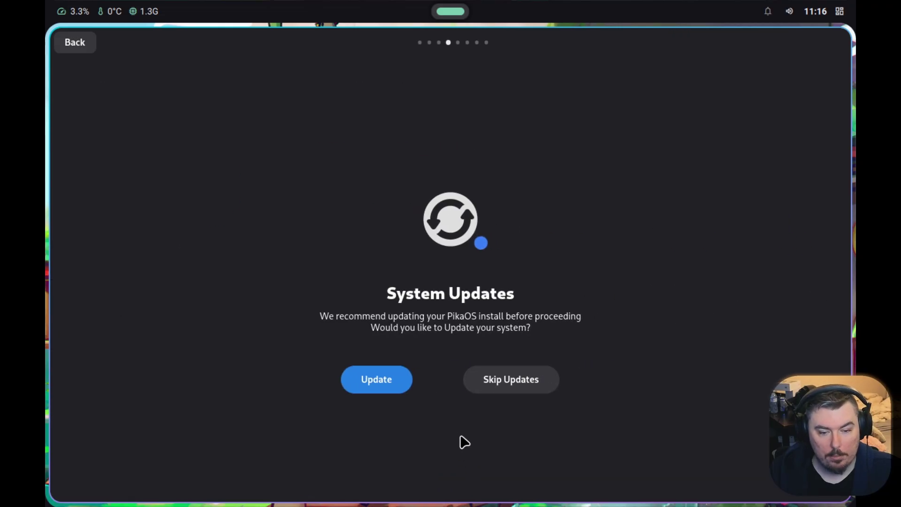
# - Install the recommended system updates, about 201.4 MB including kernel 6.16.0
pyautogui.click(382, 384)
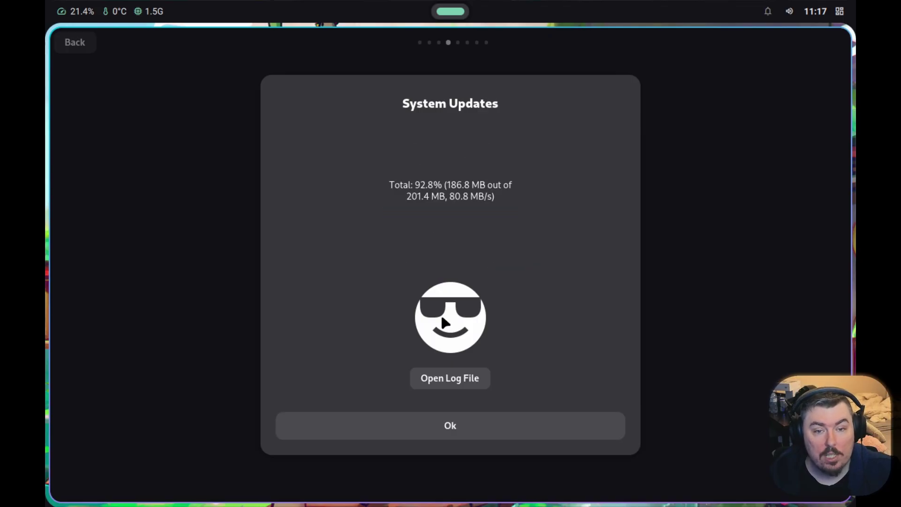
# - Skip hardware driver installation and install the multimedia codecs
pyautogui.click(463, 428)
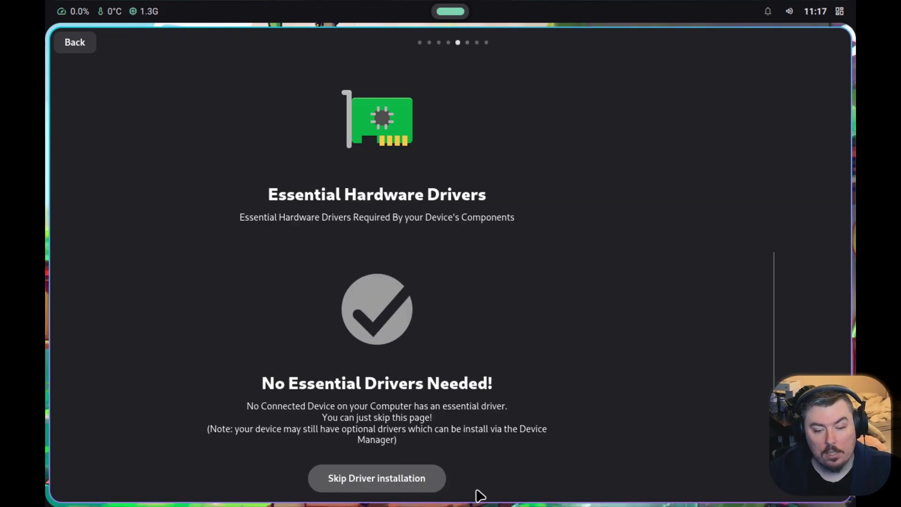
pyautogui.click(475, 488)
pyautogui.click(387, 388)
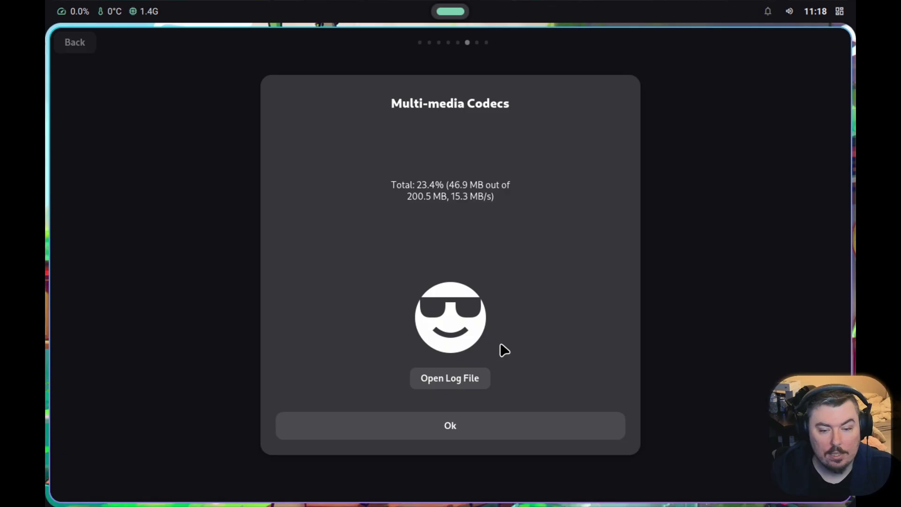
pyautogui.click(437, 425)
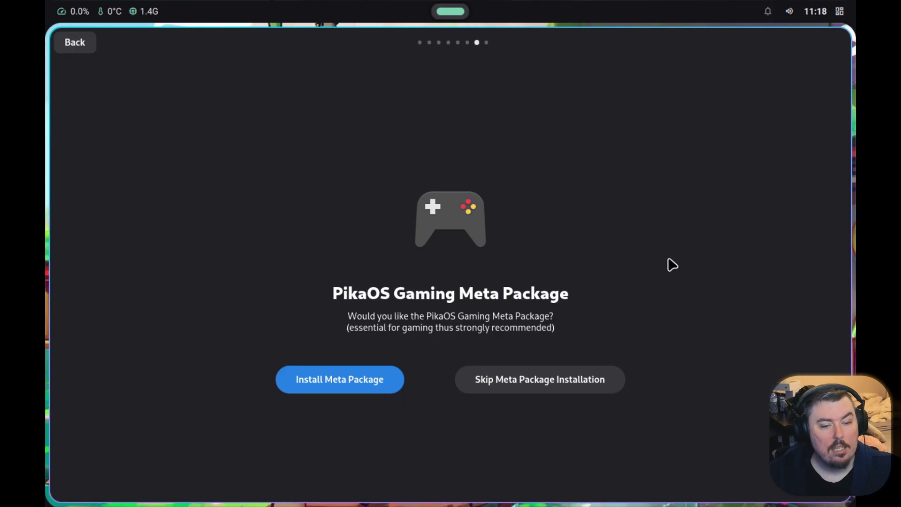
# - Install the PikaOS Gaming Meta Package and dismiss the finished progress window
pyautogui.click(347, 380)
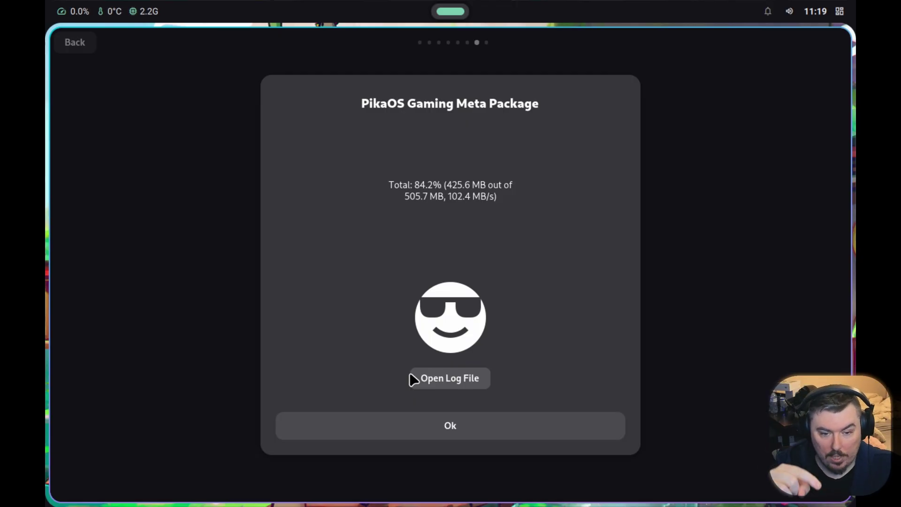
pyautogui.click(427, 428)
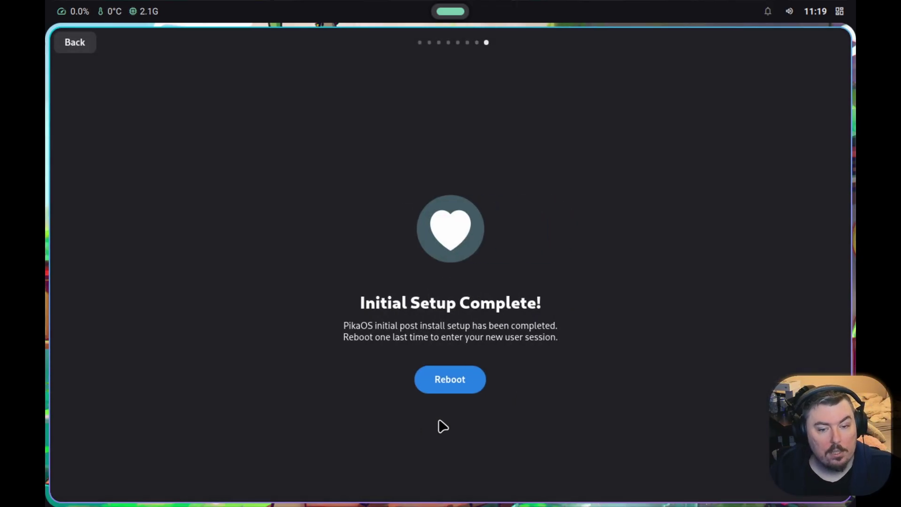
# - Reboot from the Initial Setup Complete page into the new user's login screen
pyautogui.click(459, 378)
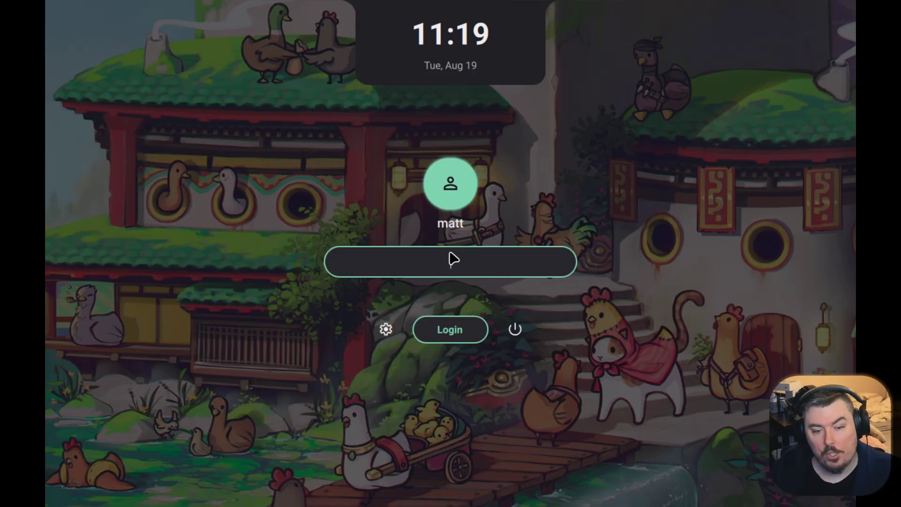
# - In the greeter settings, look through the wallpaper options and switch the clock to 12-hour format
pyautogui.click(386, 330)
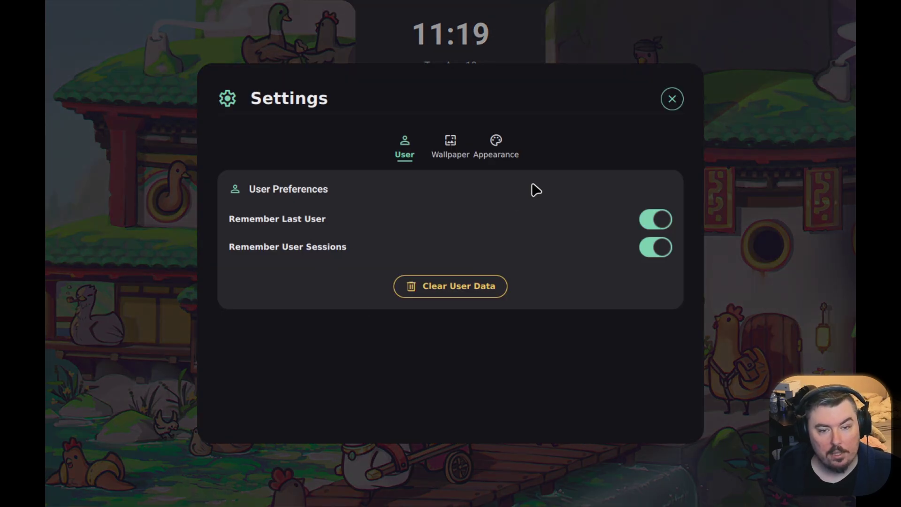
pyautogui.click(450, 155)
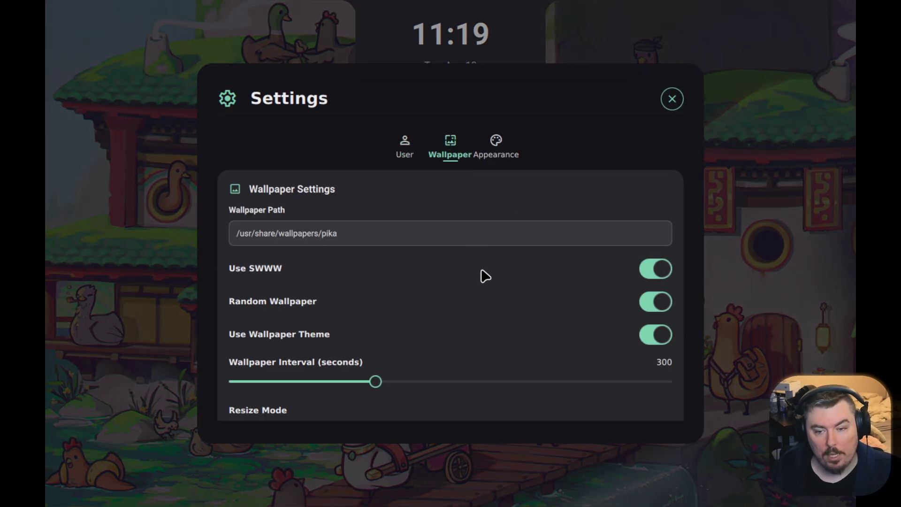
pyautogui.scroll(-2, 465, 341)
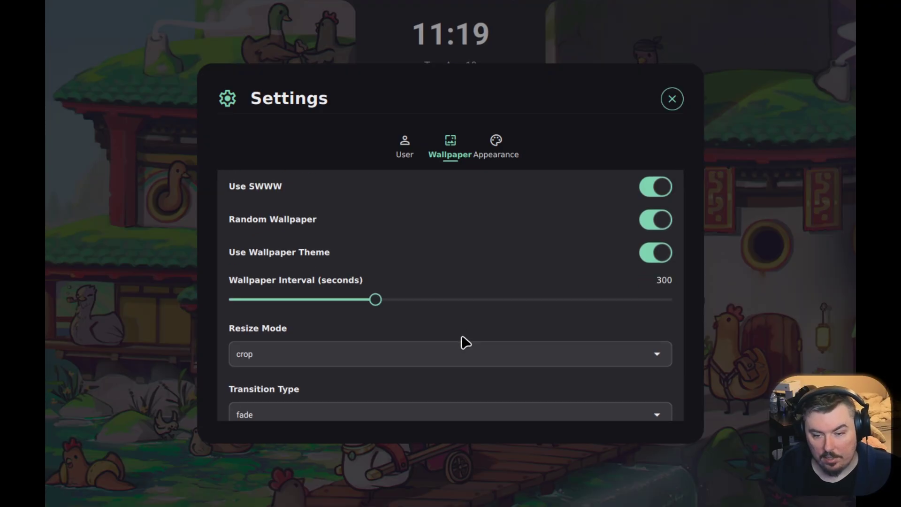
pyautogui.scroll(-9, 354, 352)
pyautogui.scroll(-10, 354, 355)
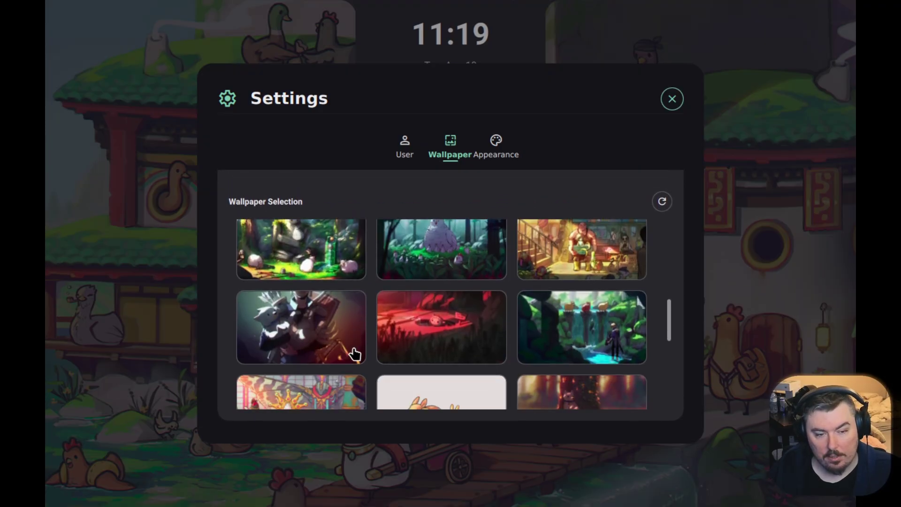
pyautogui.click(503, 159)
pyautogui.click(664, 229)
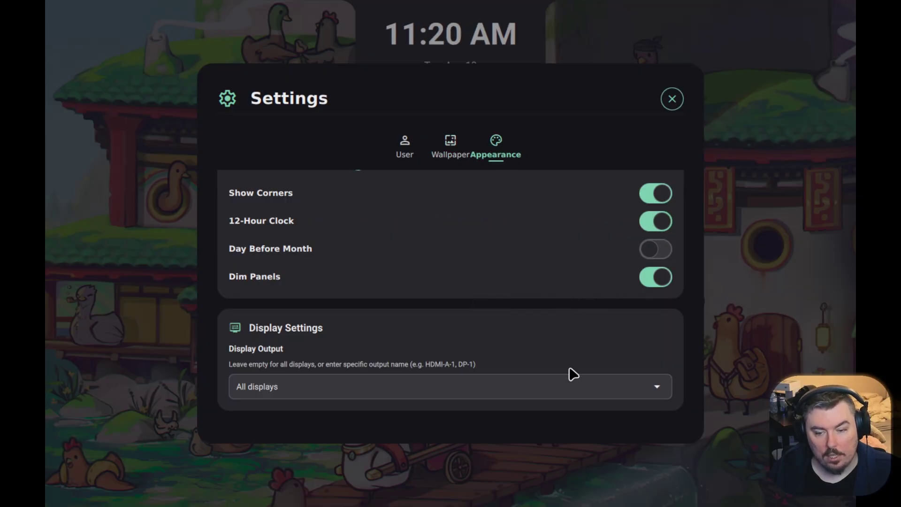
# - Set the display output to Virtual-1, close settings, and log in with the account password
pyautogui.click(350, 395)
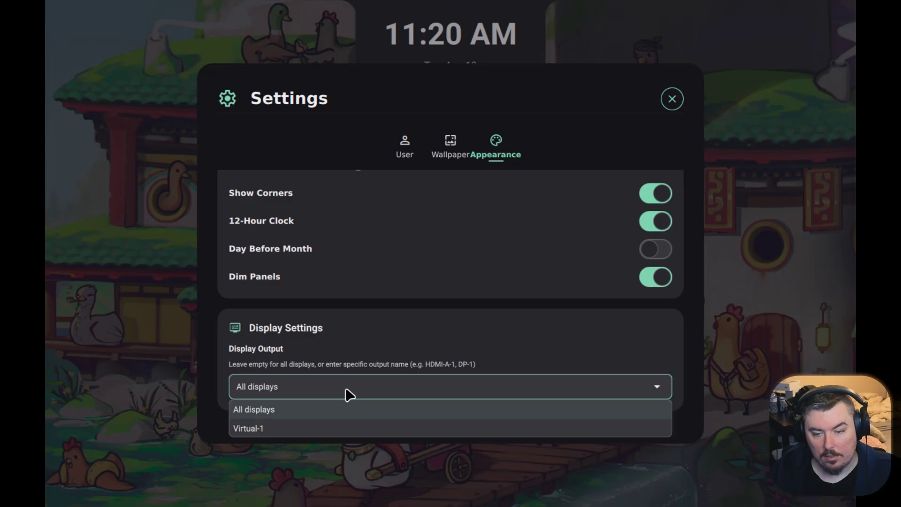
pyautogui.click(350, 395)
pyautogui.click(350, 394)
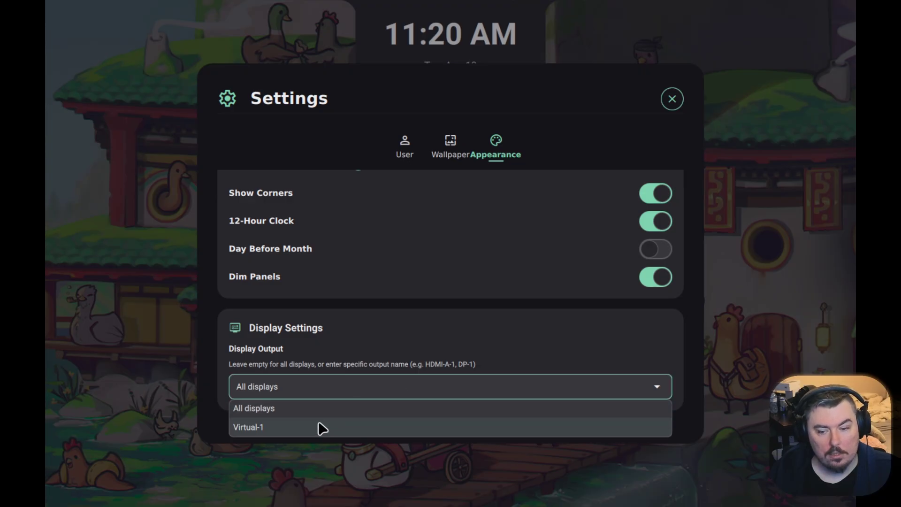
pyautogui.click(317, 426)
pyautogui.click(672, 98)
pyautogui.click(444, 263)
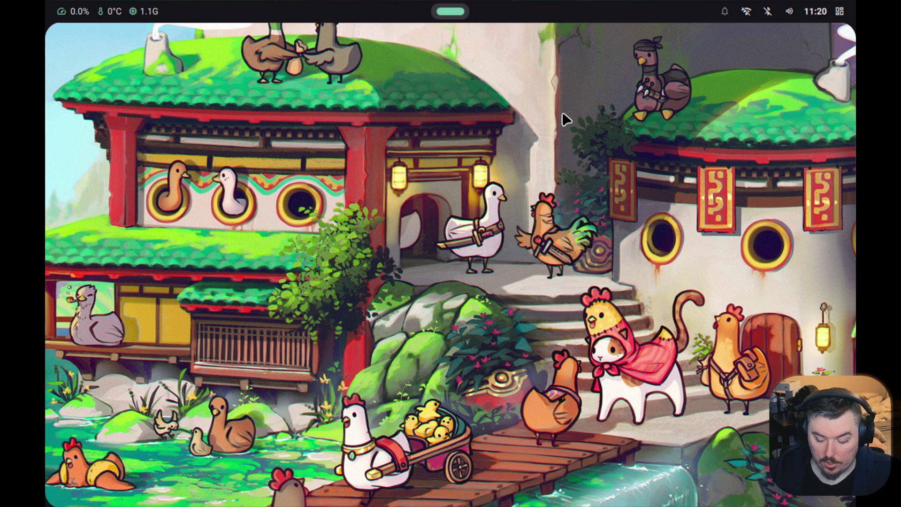
pyautogui.press('super')
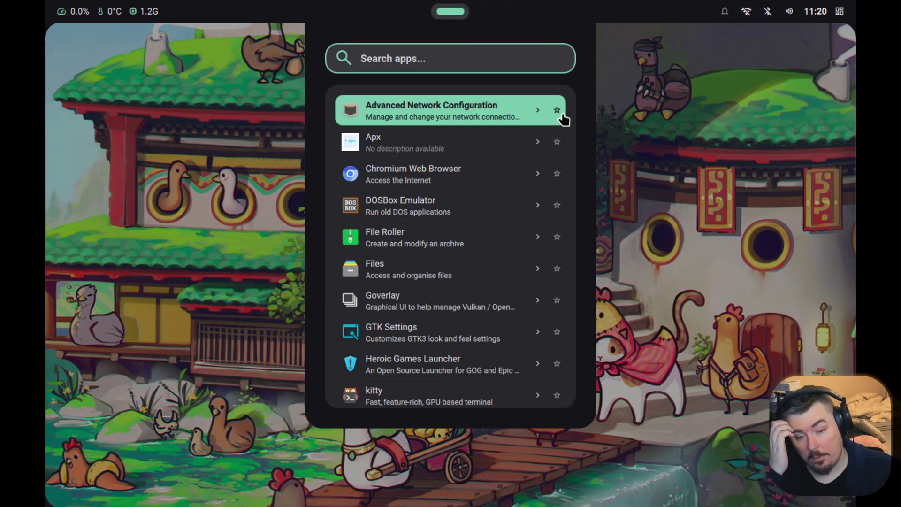
pyautogui.scroll(-3, 442, 206)
pyautogui.scroll(-2, 437, 220)
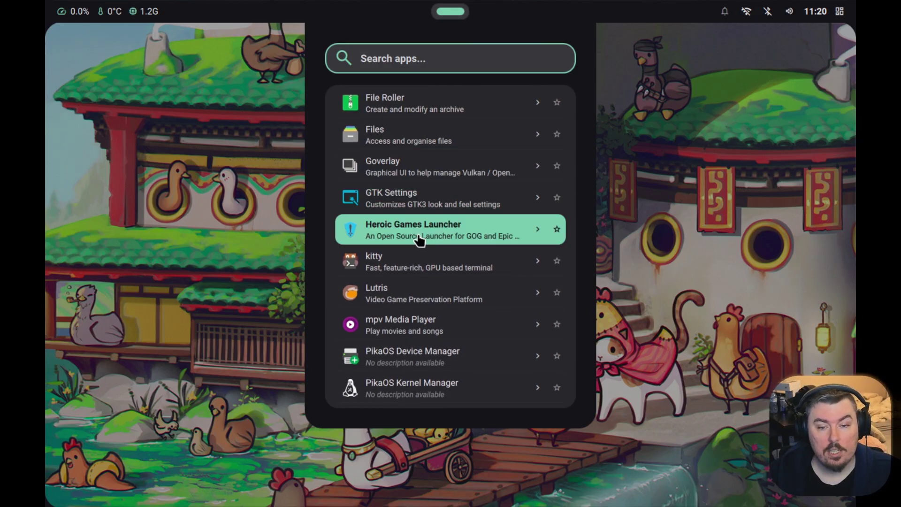
pyautogui.scroll(-3, 418, 234)
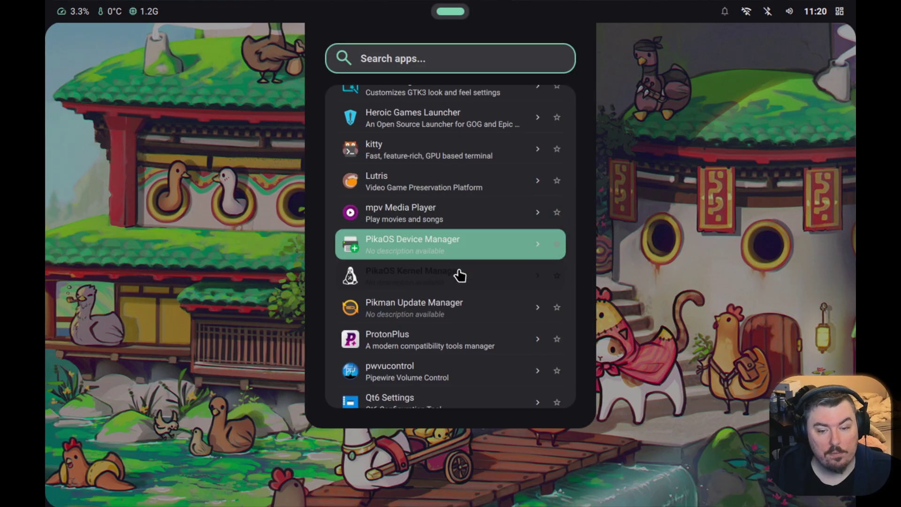
pyautogui.scroll(-2, 458, 274)
pyautogui.scroll(-3, 427, 291)
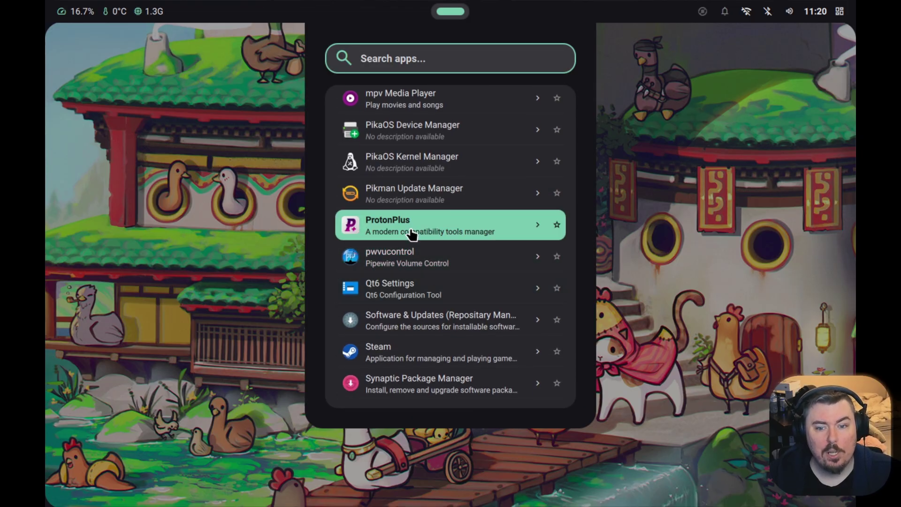
pyautogui.scroll(-3, 412, 234)
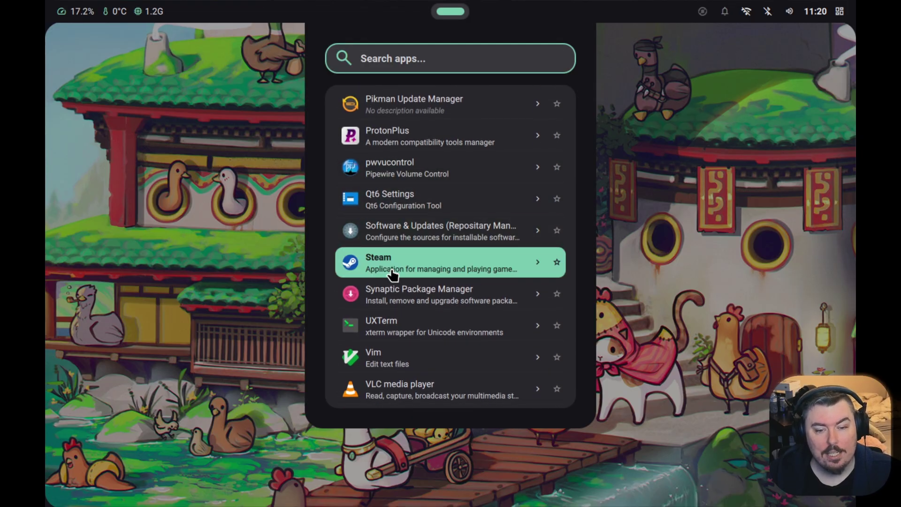
pyautogui.scroll(-2, 394, 274)
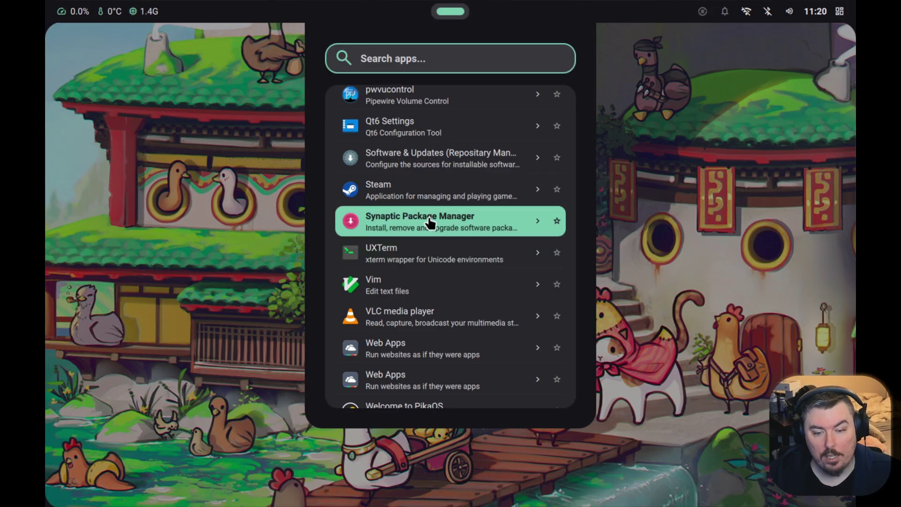
pyautogui.scroll(-3, 430, 223)
pyautogui.scroll(-3, 430, 225)
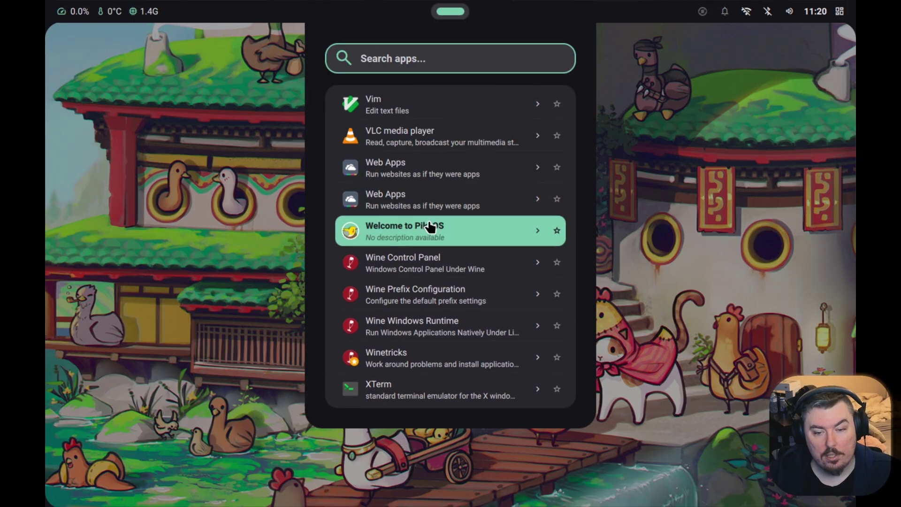
pyautogui.scroll(-1, 427, 224)
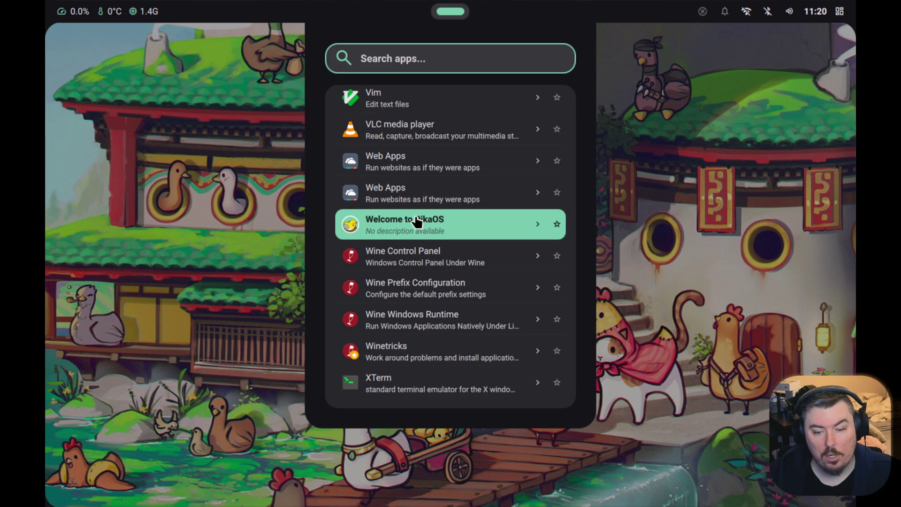
pyautogui.scroll(12, 415, 237)
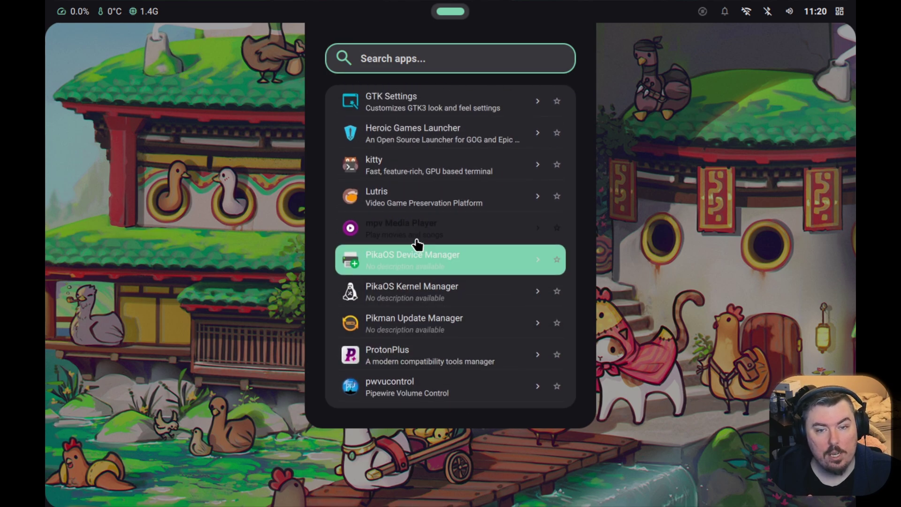
pyautogui.scroll(7, 417, 243)
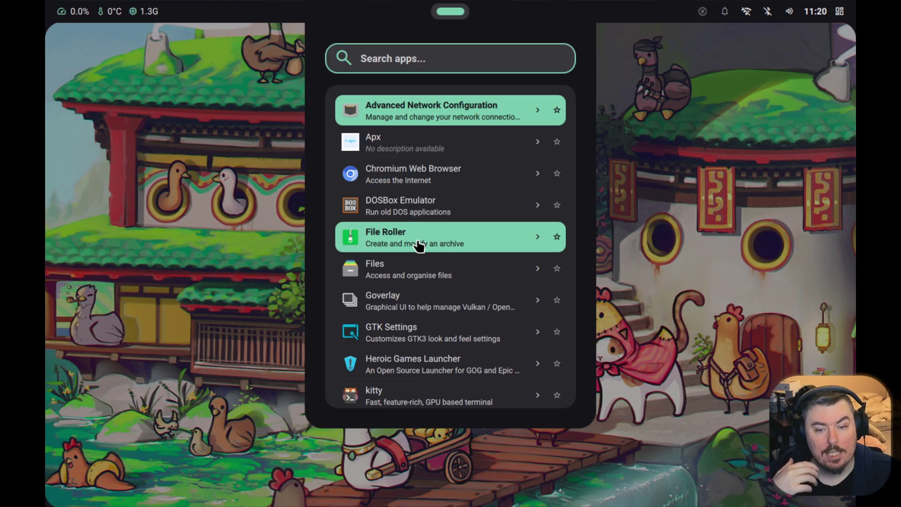
pyautogui.click(221, 217)
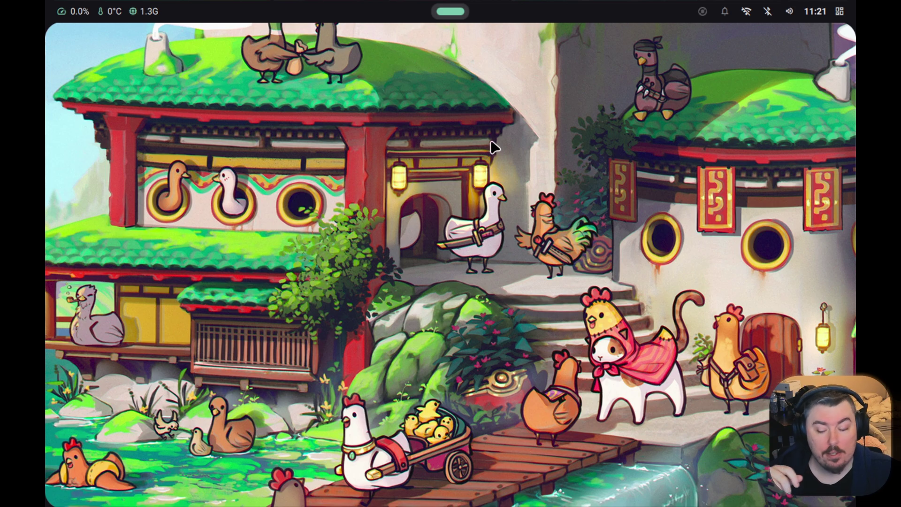
# - Open Files from the launcher, show hidden files with Ctrl+H, and browse into .config/hypr
pyautogui.press('super')
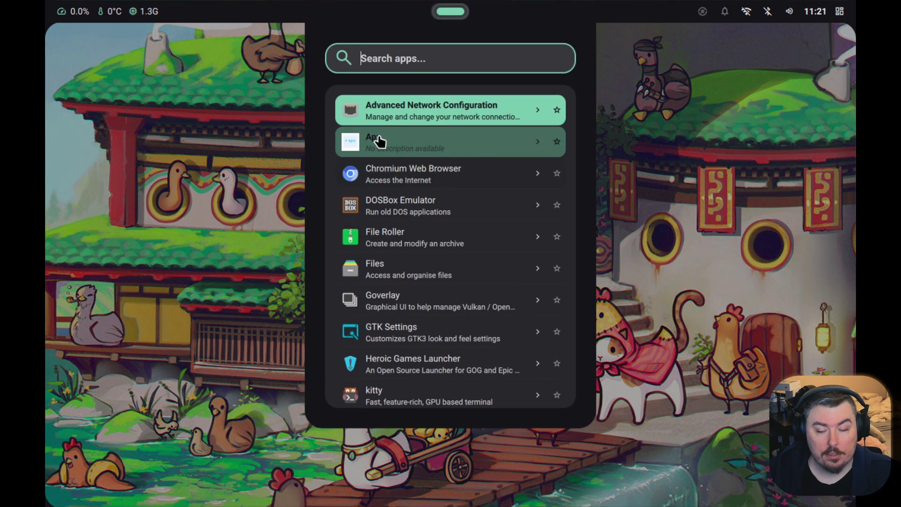
pyautogui.scroll(-1, 446, 253)
pyautogui.scroll(1, 423, 230)
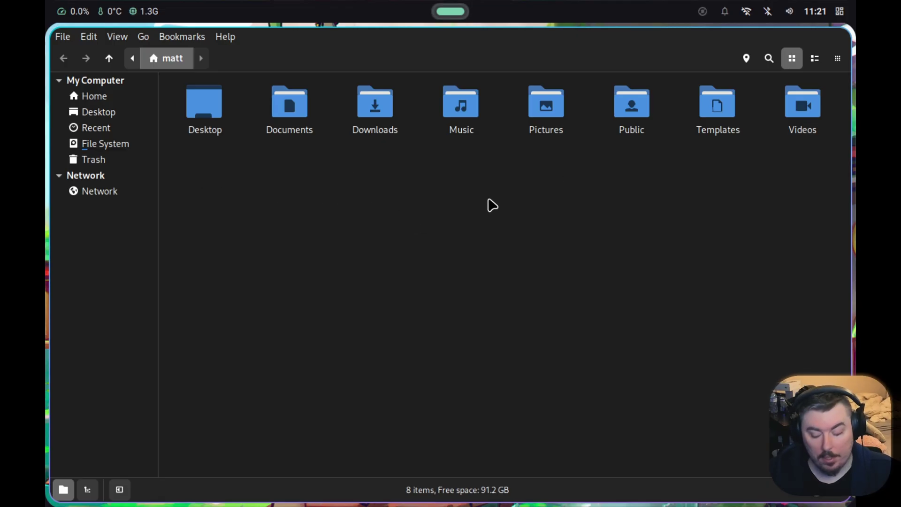
pyautogui.hotkey('ctrl', 'h')
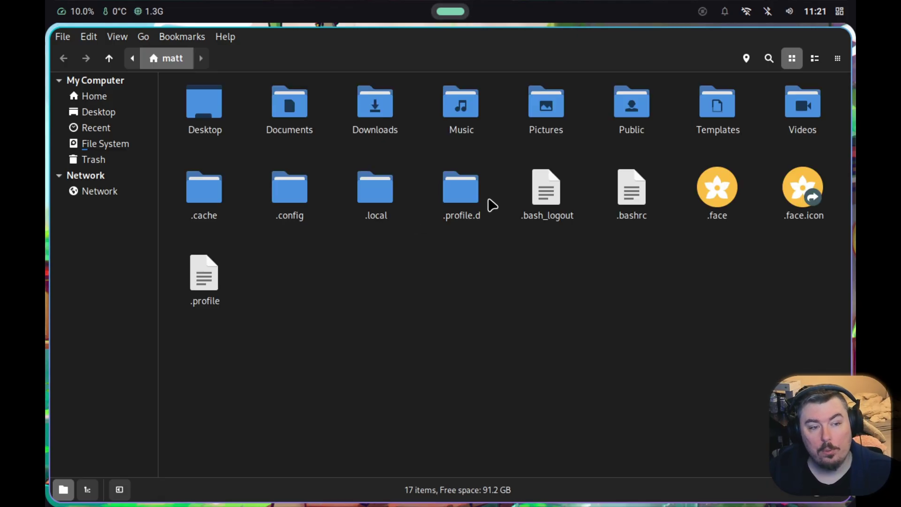
pyautogui.doubleClick(278, 196)
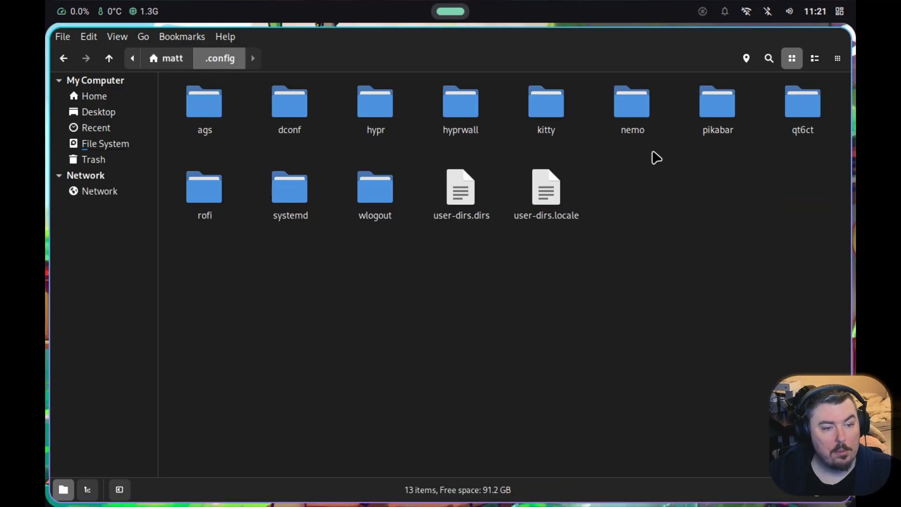
pyautogui.doubleClick(394, 112)
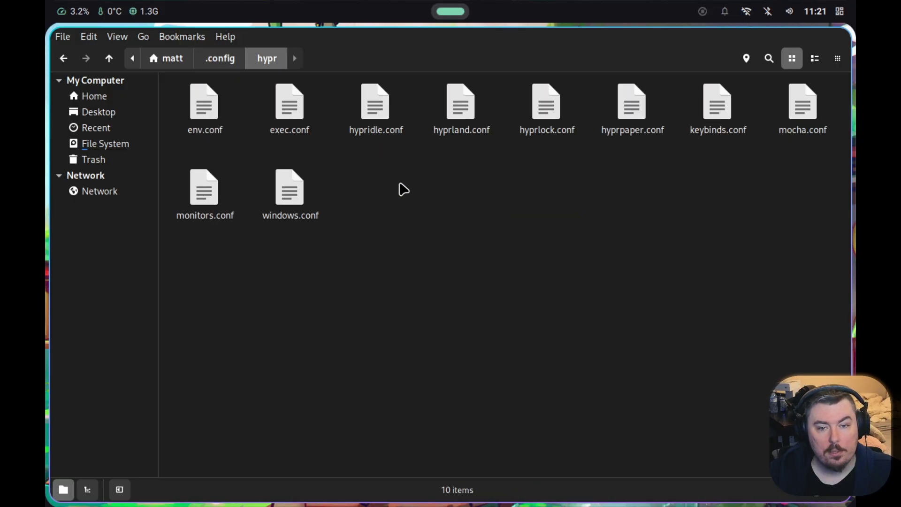
# - Bring up Open With Other Application for monitors.conf, then cancel and clear the selection
pyautogui.rightClick(218, 195)
pyautogui.click(264, 231)
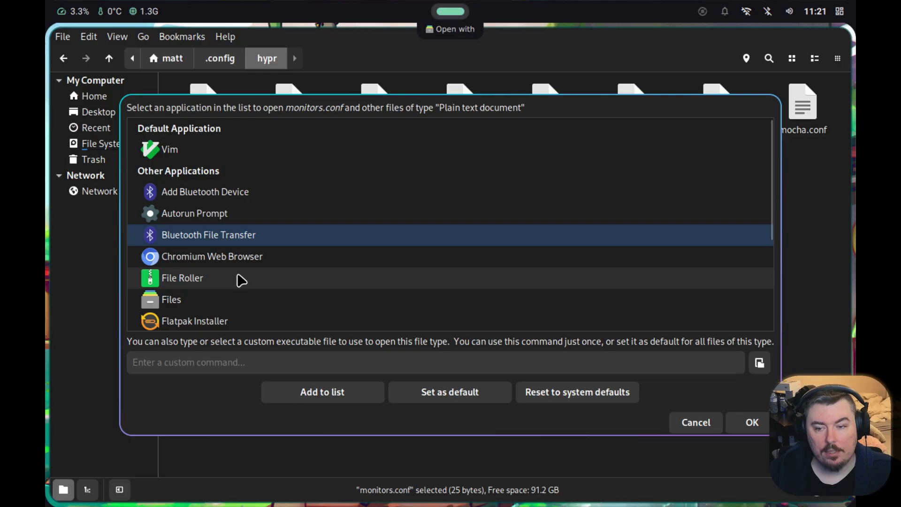
pyautogui.scroll(-5, 241, 275)
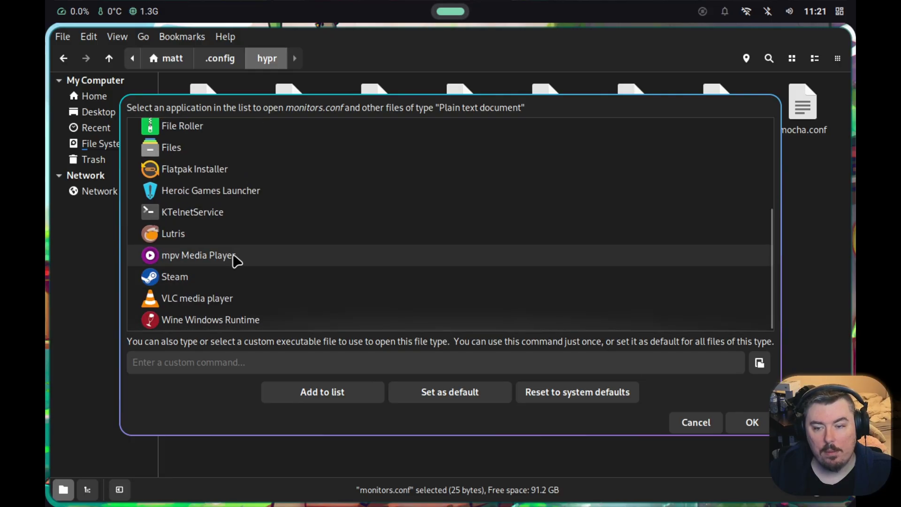
pyautogui.scroll(5, 238, 263)
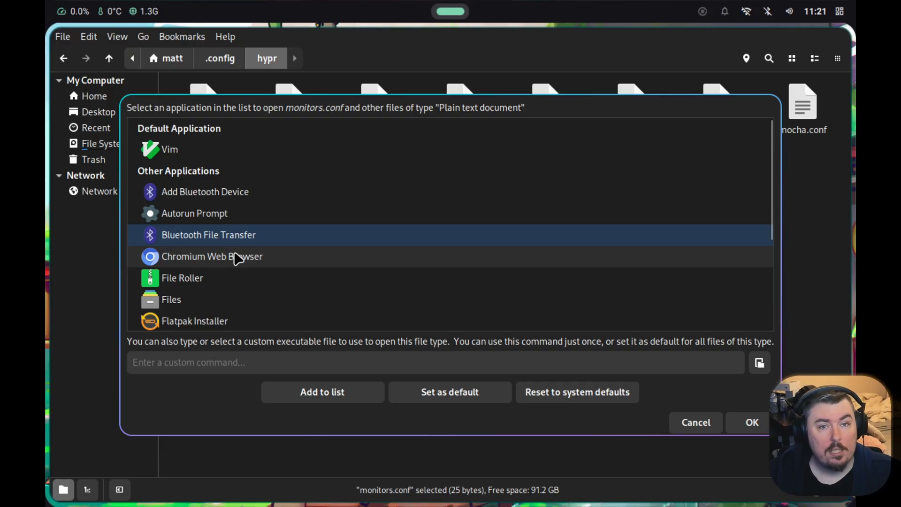
pyautogui.press('Escape')
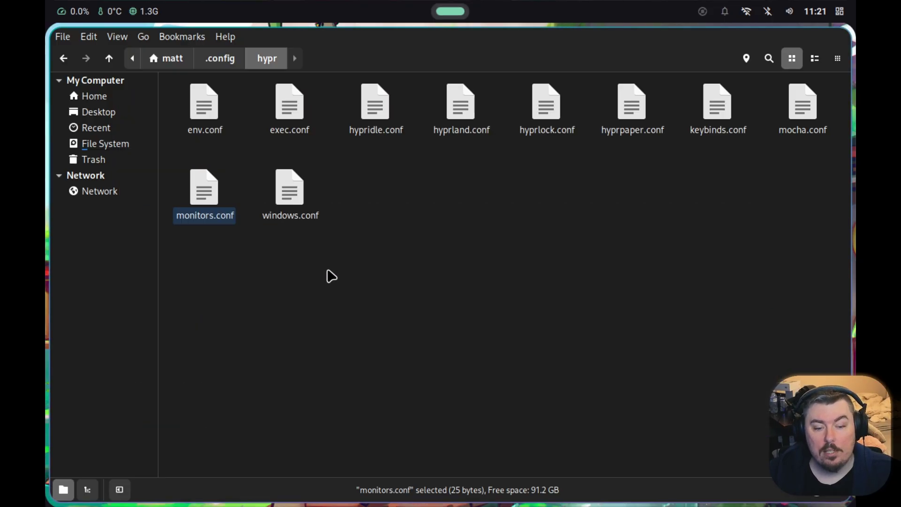
pyautogui.click(459, 214)
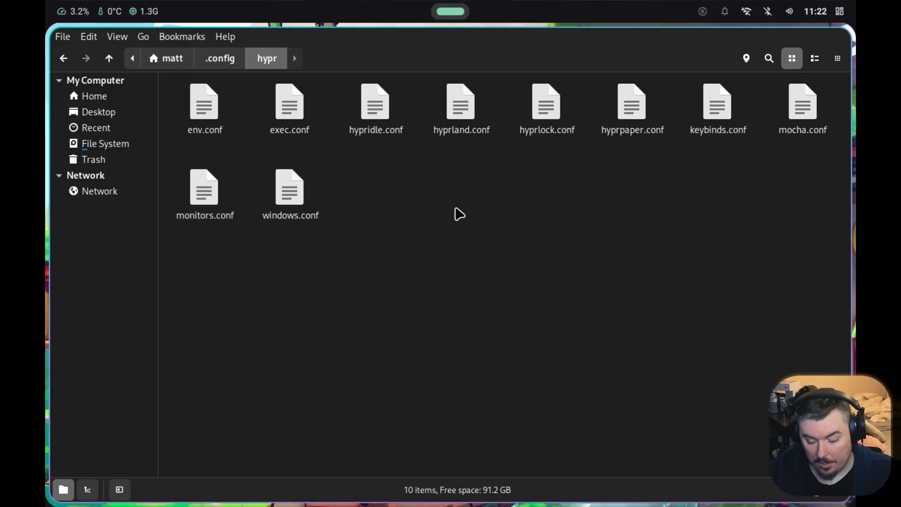
# - Close the Nemo file manager window with Super+Q
pyautogui.press('super+q')
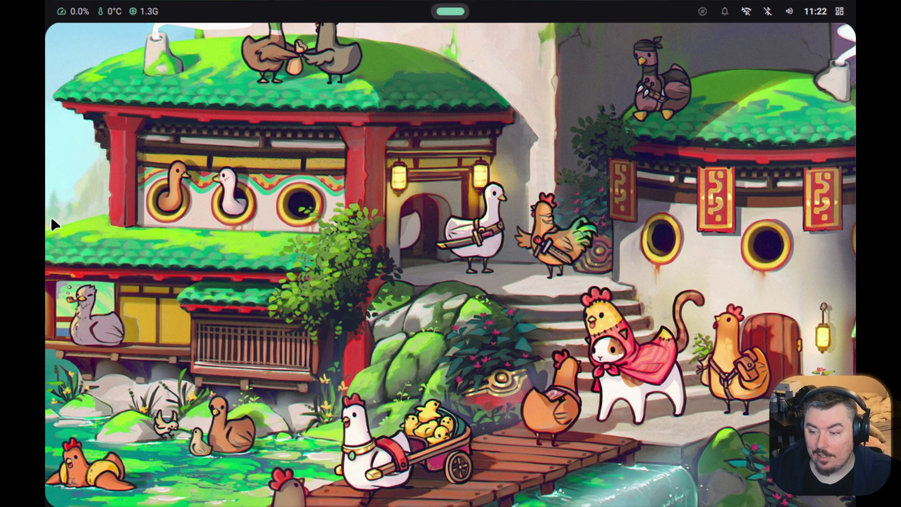